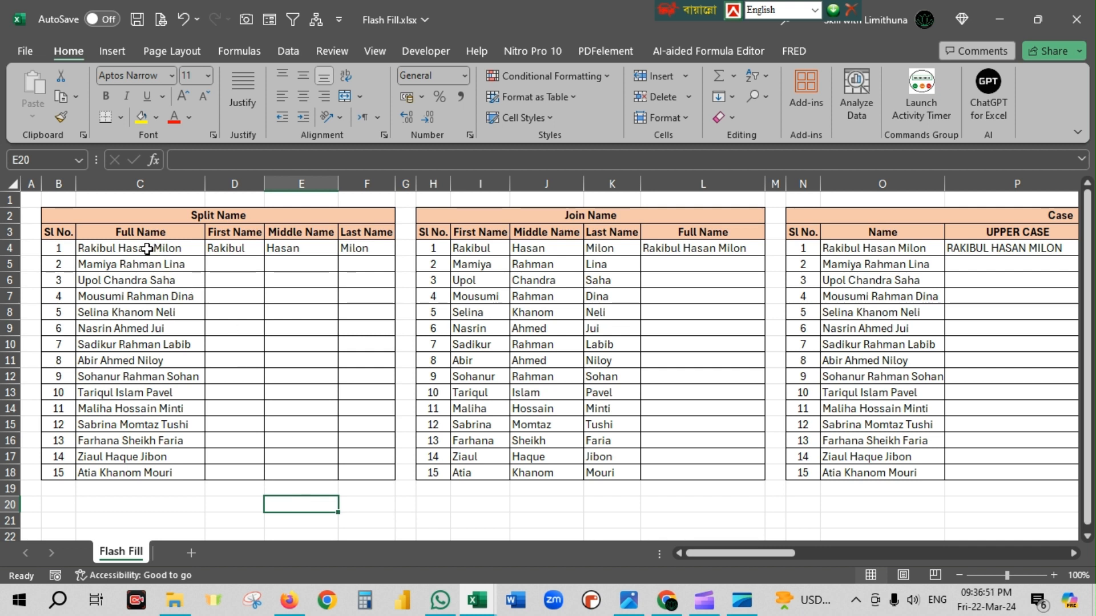
Examine the Full Name entries and the First, Middle and Last Name headings of the Split Name table.
drag(140, 247, 128, 477)
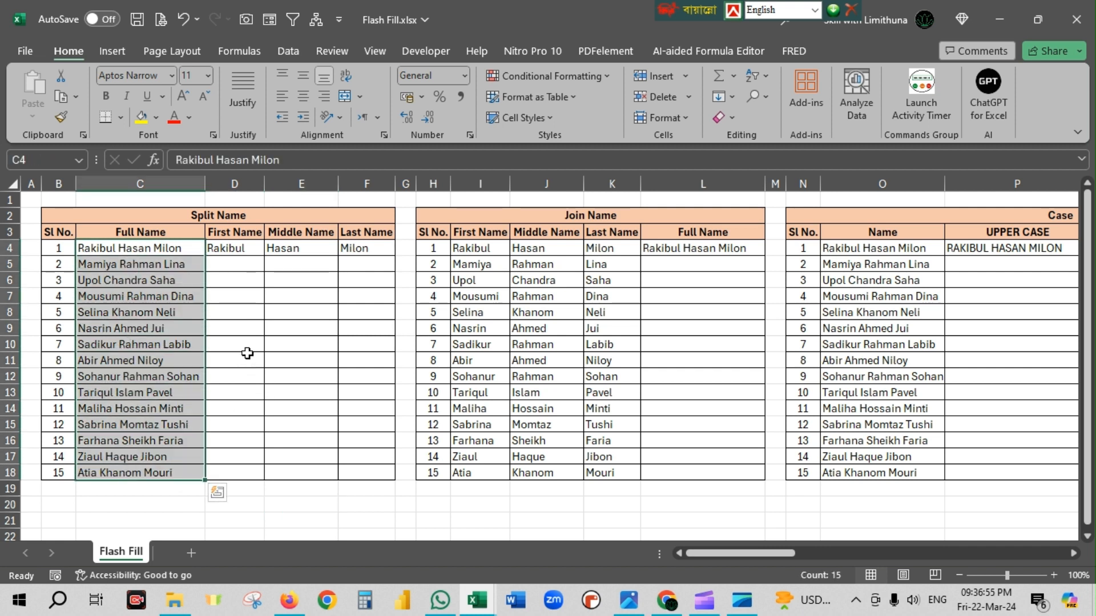
drag(153, 250, 140, 473)
click(259, 232)
click(294, 233)
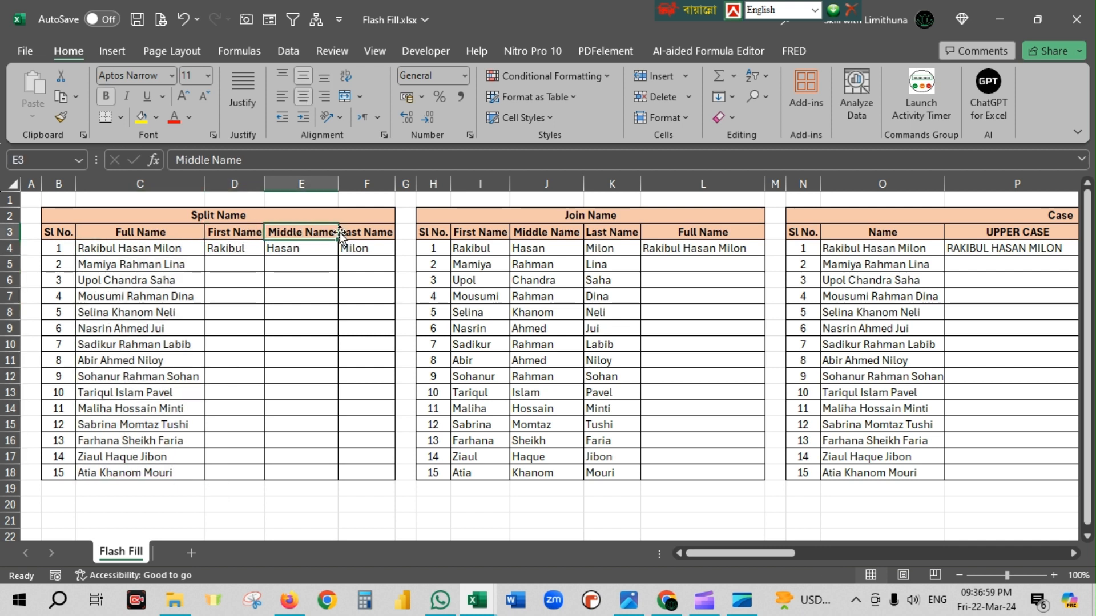
click(360, 231)
click(312, 291)
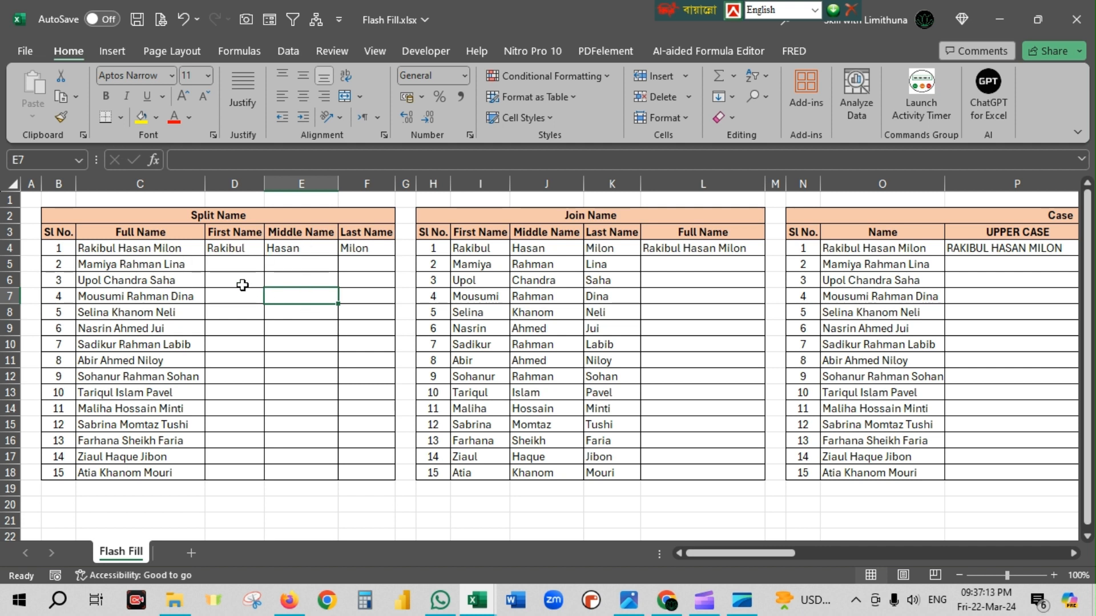
Clear the sample first, middle and last name from cells D4:F4 of the Split Name table.
click(242, 250)
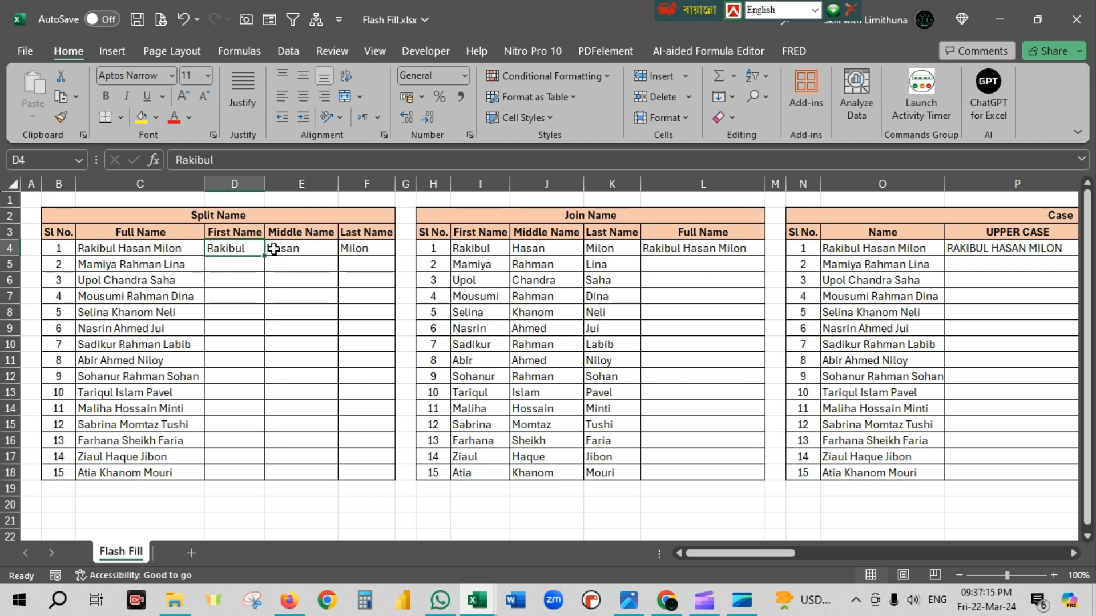
drag(273, 249, 355, 249)
key(Delete)
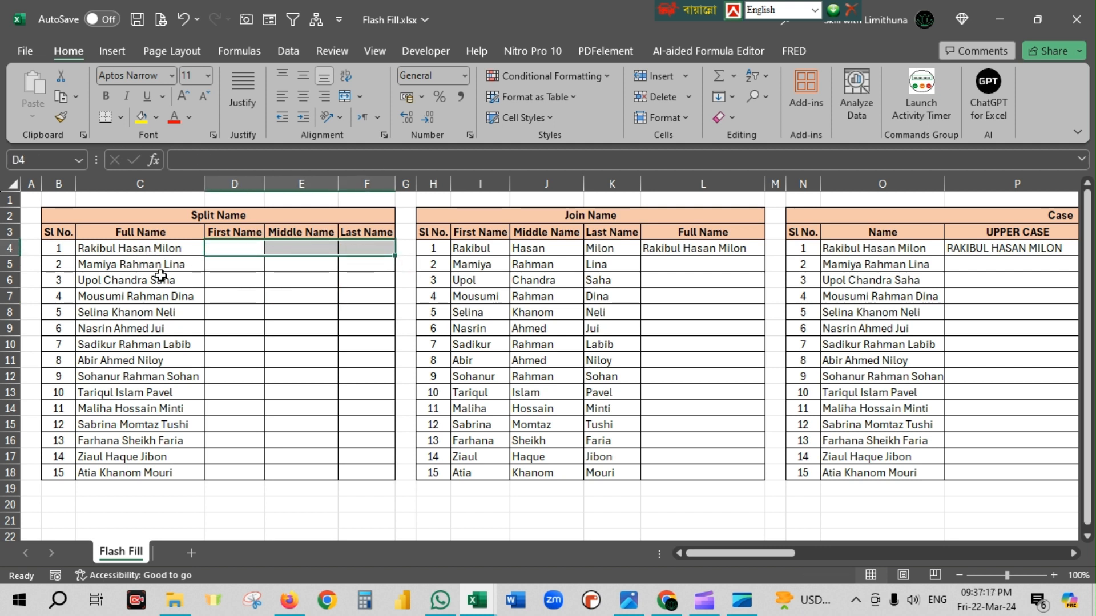
Enter the first person's first, middle and last name in cells D4, E4 and F4 as the split pattern.
click(234, 249)
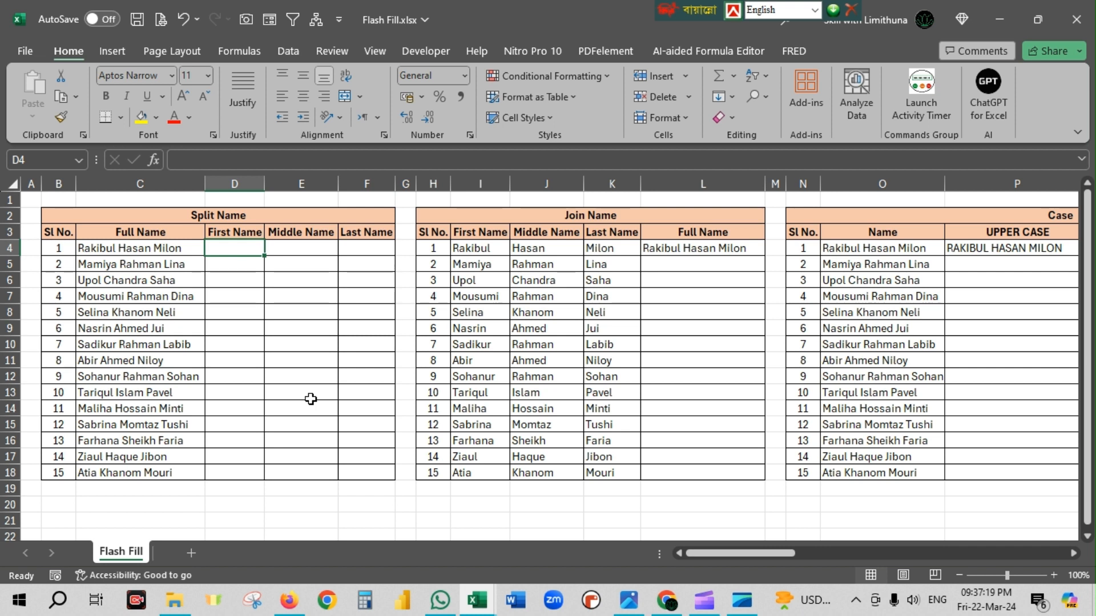
text(Raki)
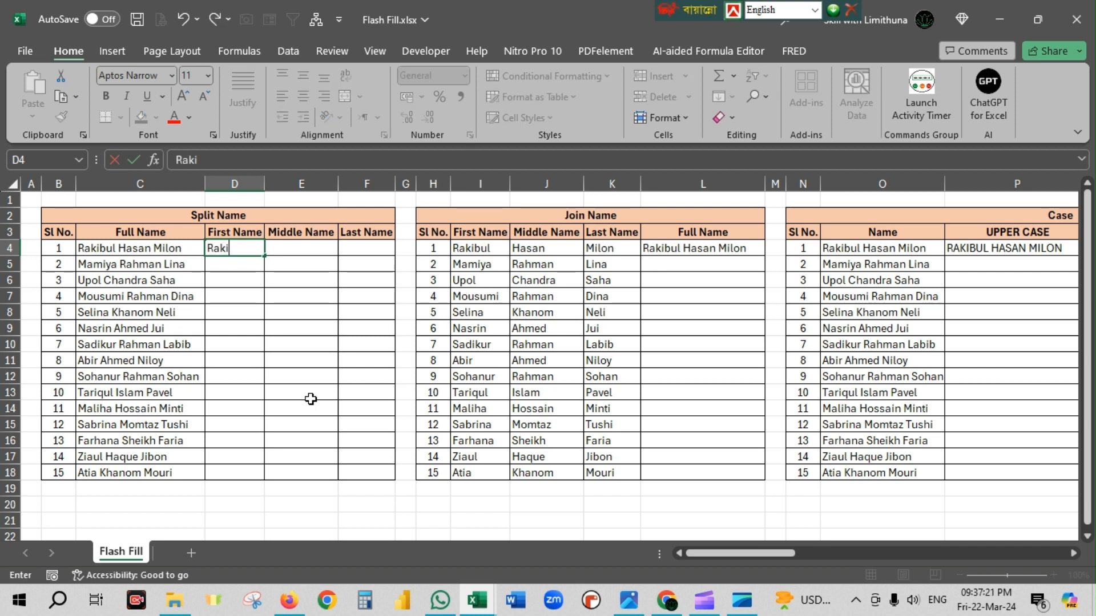
text(bul)
key(Tab)
text(Ha)
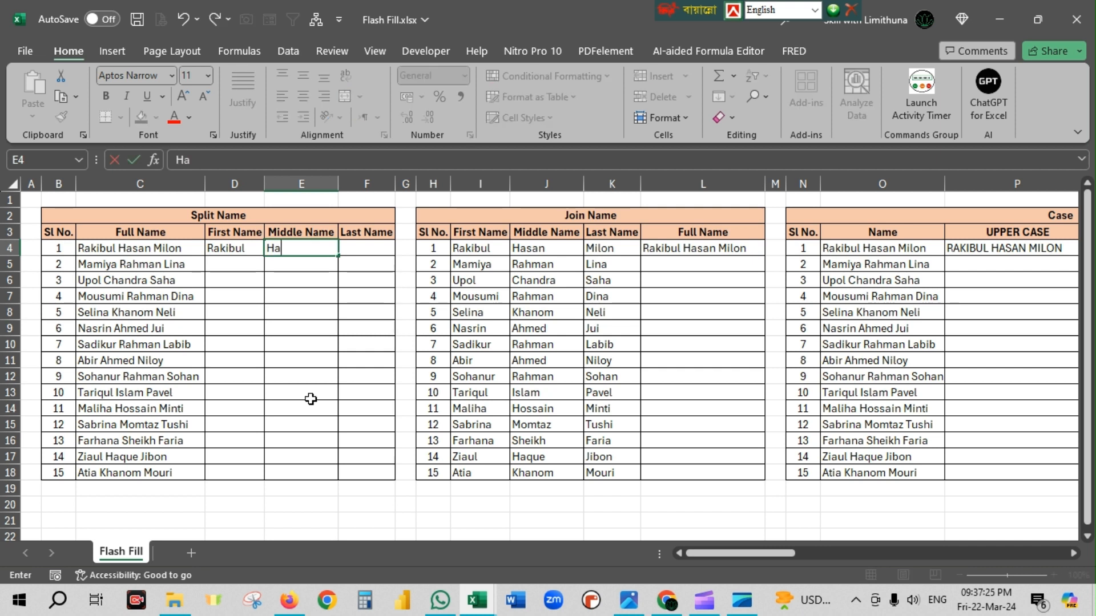
key(Tab)
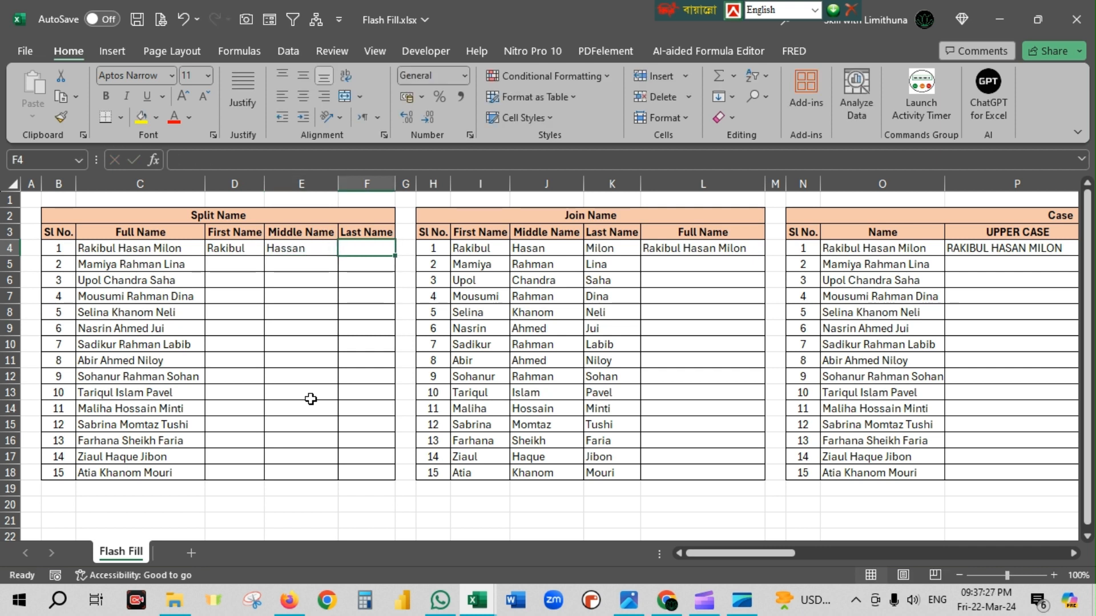
text(Milo)
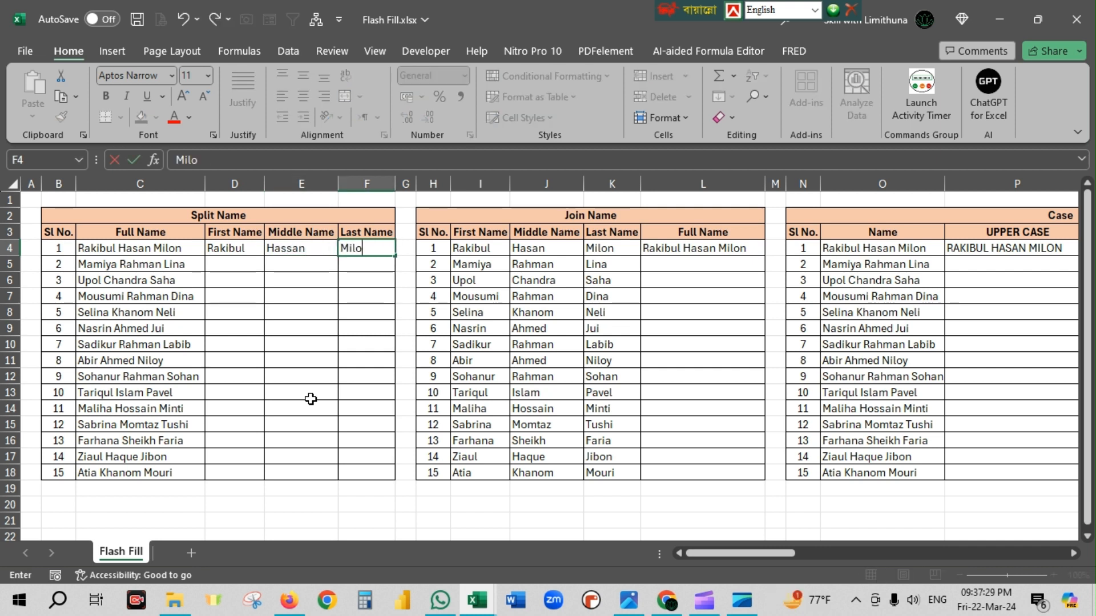
text(n)
click(303, 341)
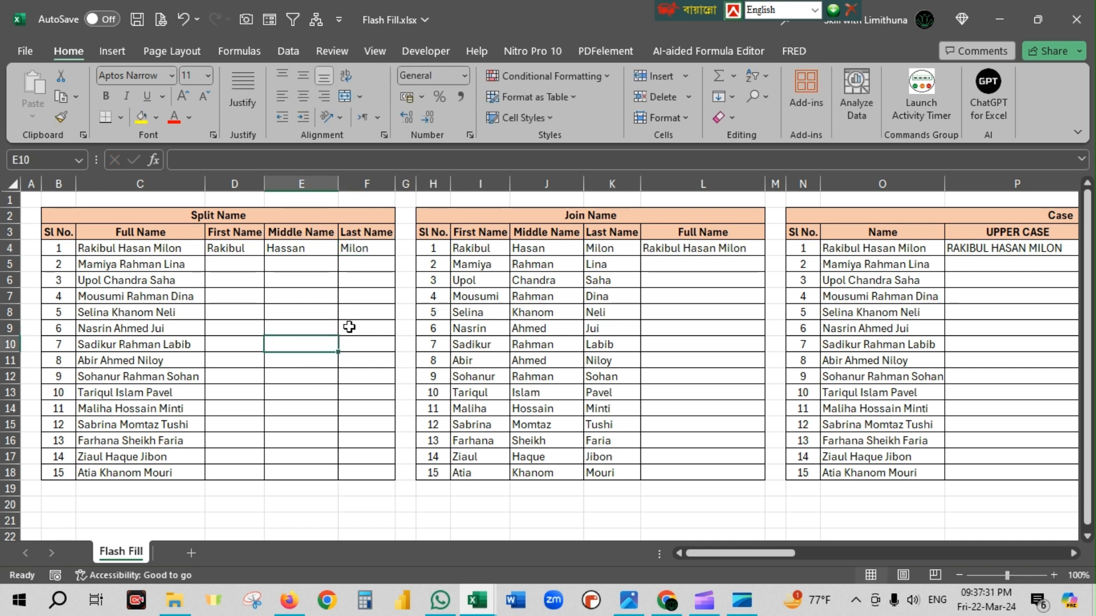
Flash Fill the First Name, Middle Name and Last Name columns of the Split Name table from row 5 down.
click(247, 264)
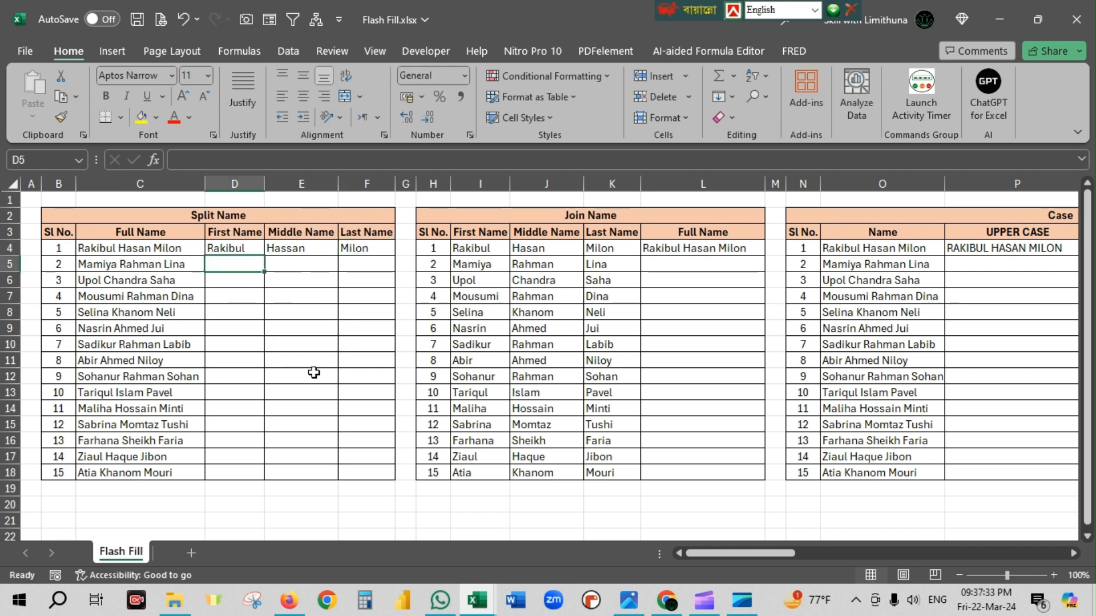
key(ctrl+e)
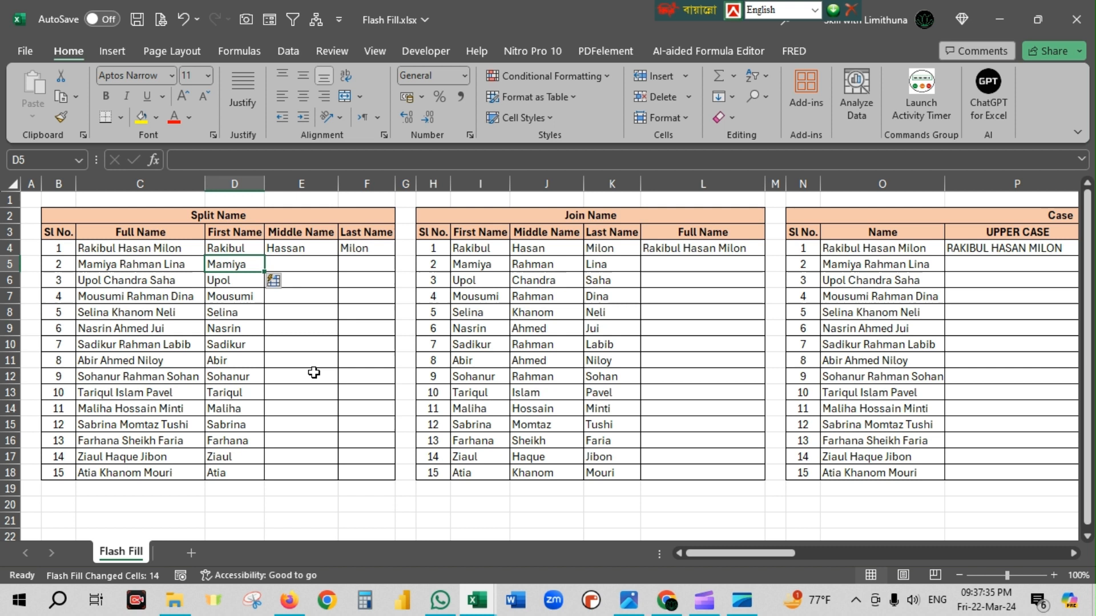
click(310, 265)
key(ctrl+e)
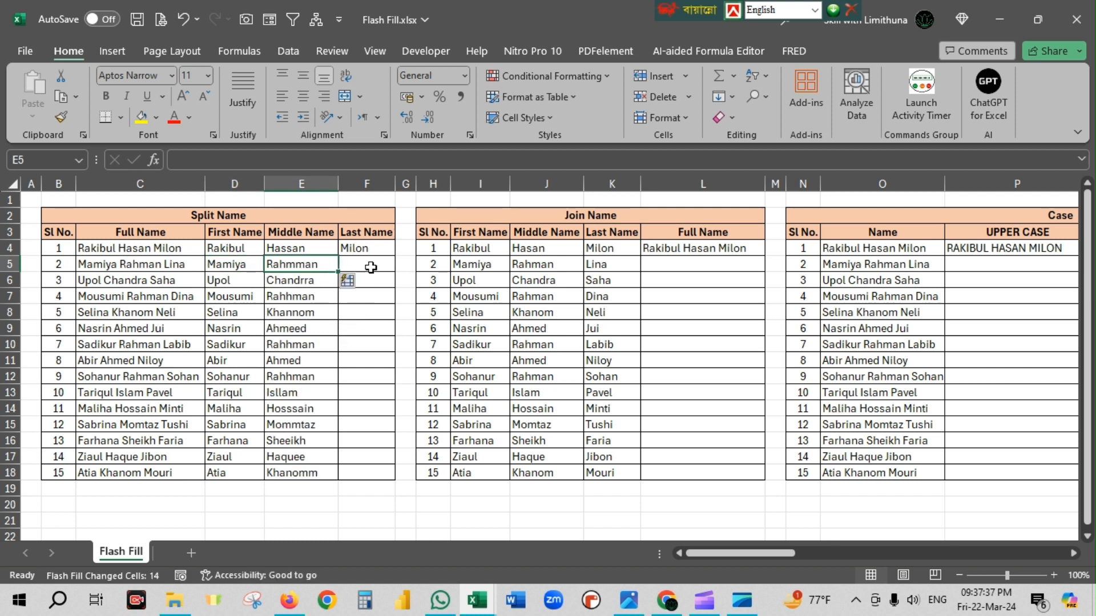
click(370, 266)
key(ctrl+e)
click(310, 355)
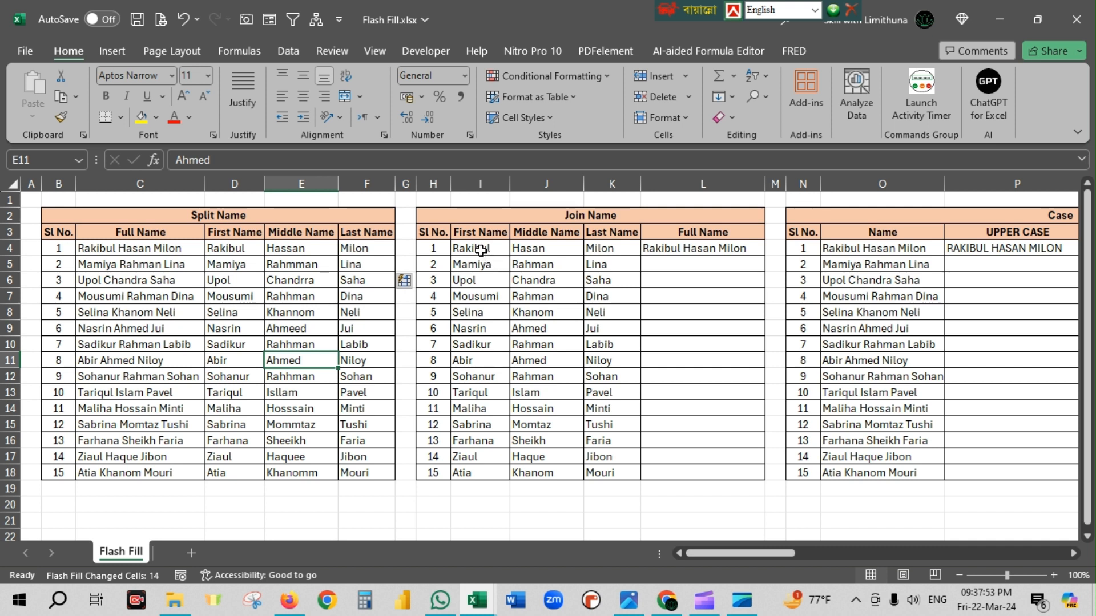
Examine the separate name parts in the Join Name table and the sample full name in L4.
drag(481, 250, 639, 505)
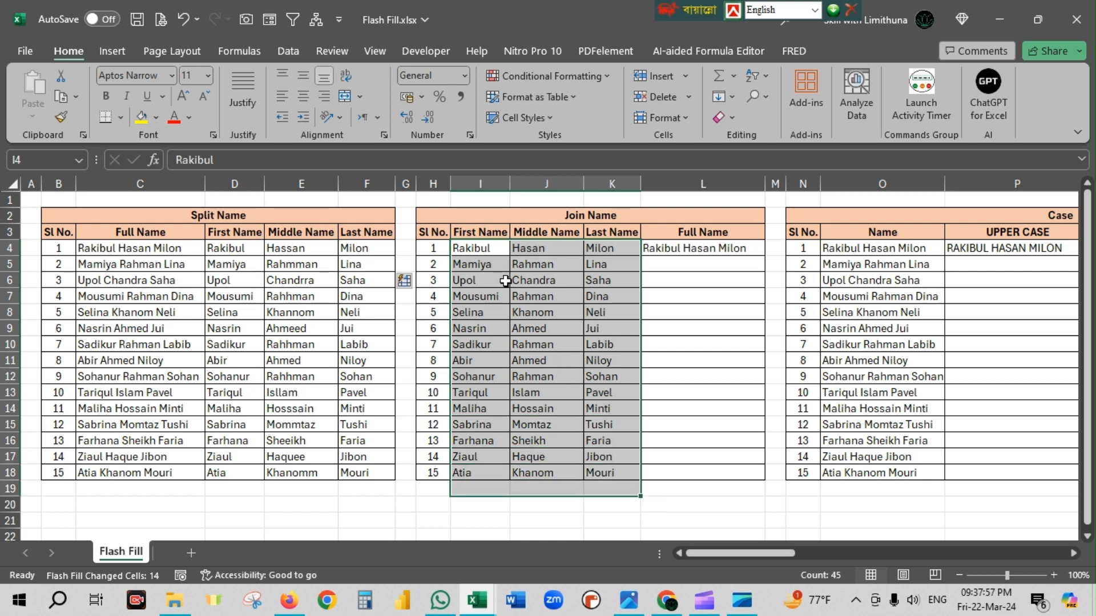
click(485, 249)
click(541, 251)
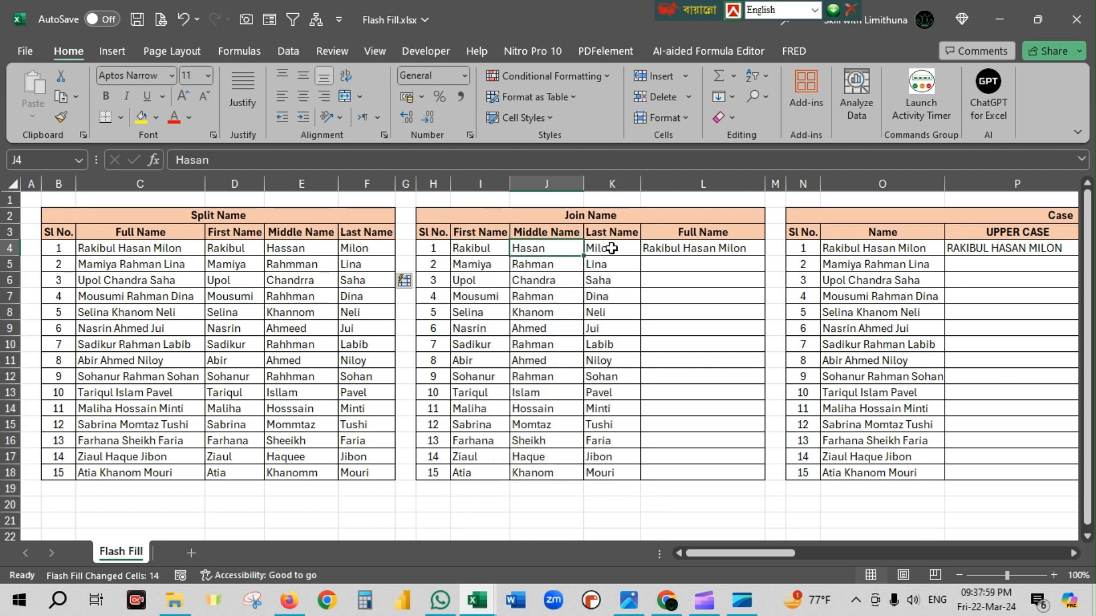
click(611, 248)
drag(481, 248, 590, 244)
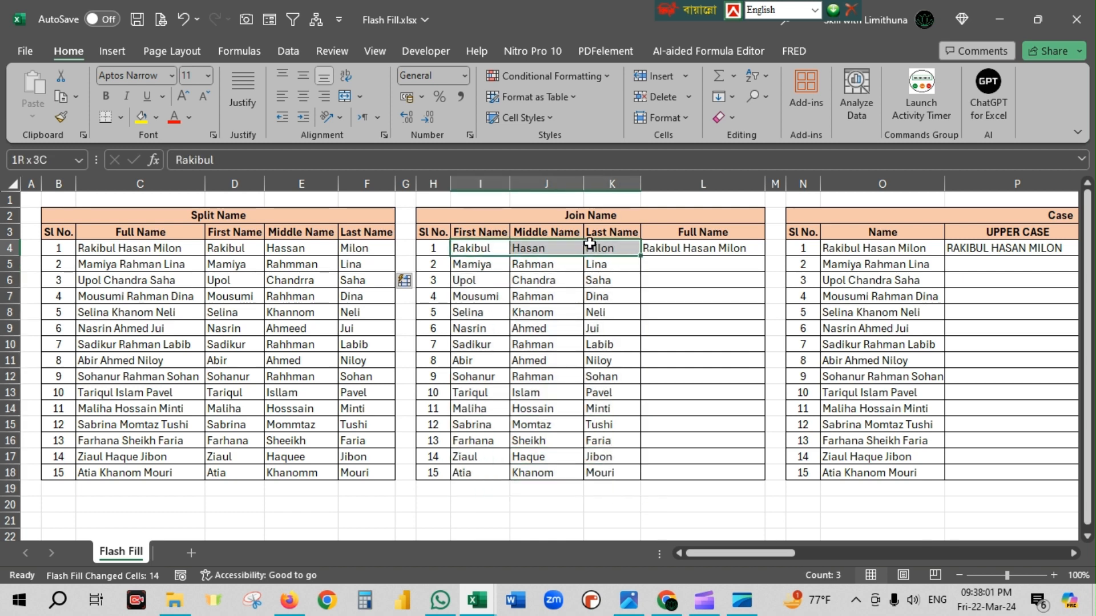
click(550, 310)
click(484, 264)
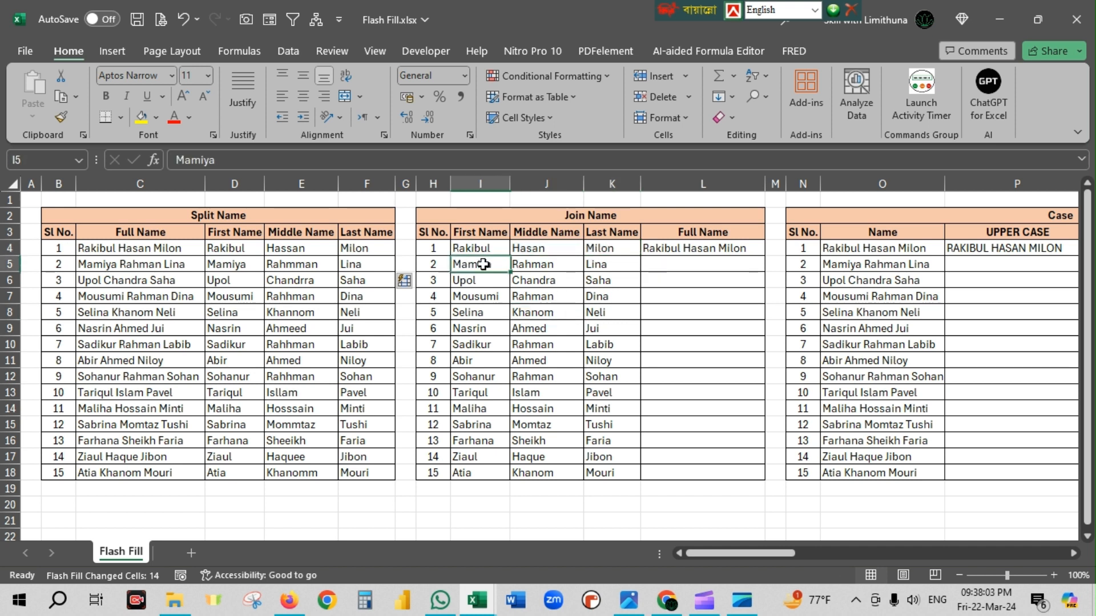
drag(484, 264, 611, 264)
click(692, 249)
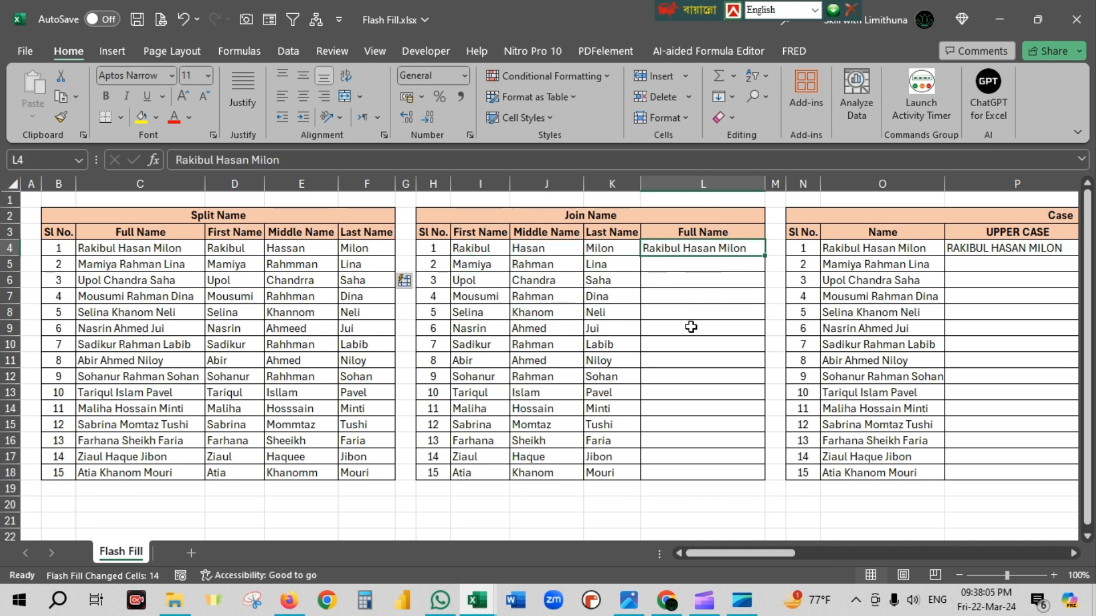
click(706, 315)
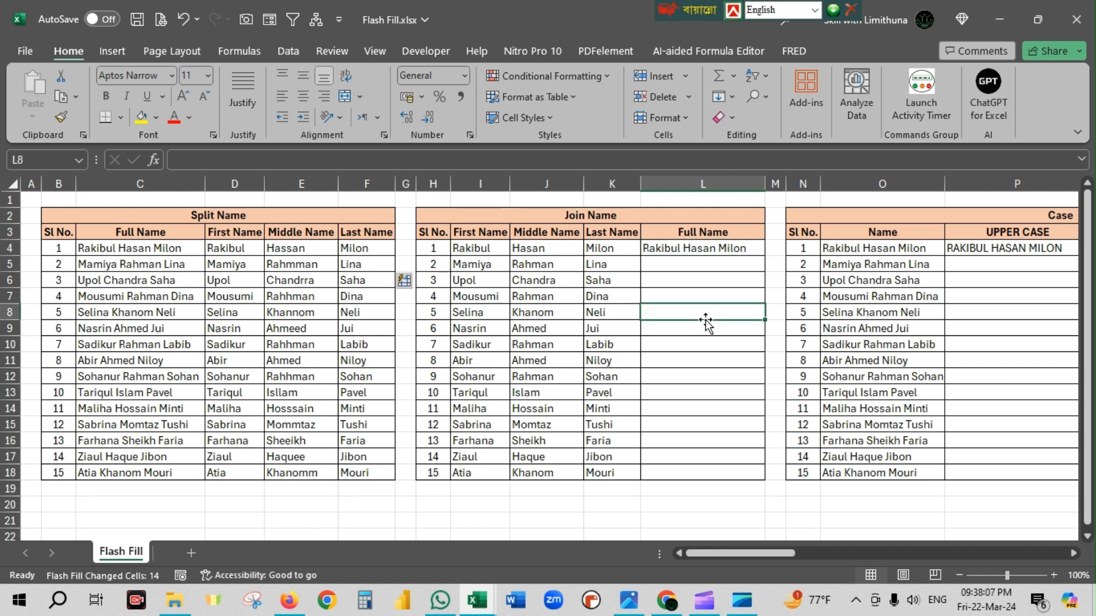
Flash Fill the Full Name column of the Join Name table from L5, following the sample in L4.
drag(485, 253, 635, 251)
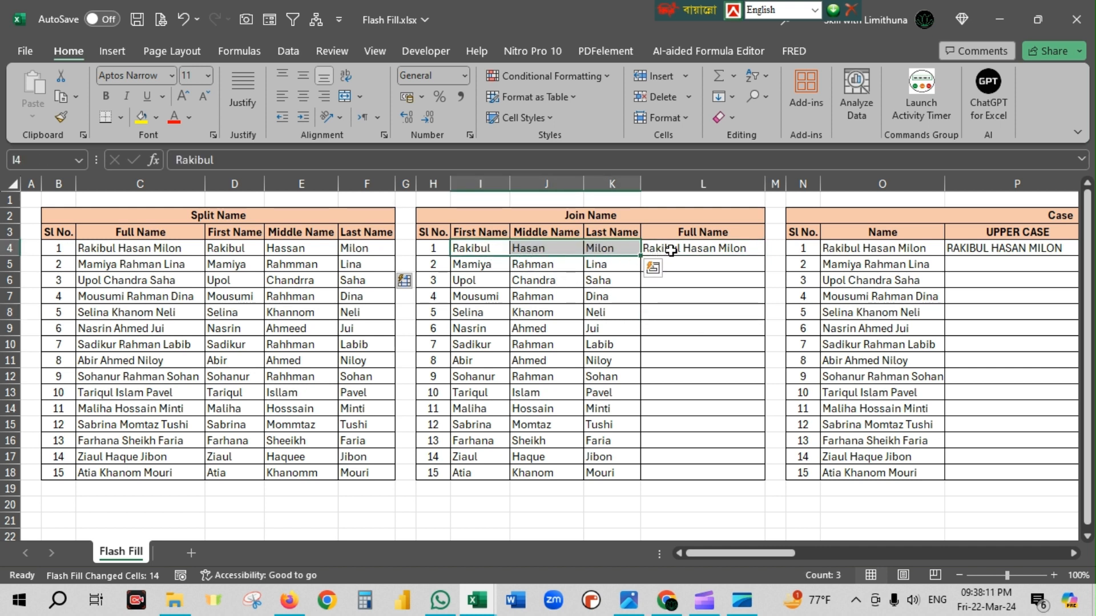
click(665, 250)
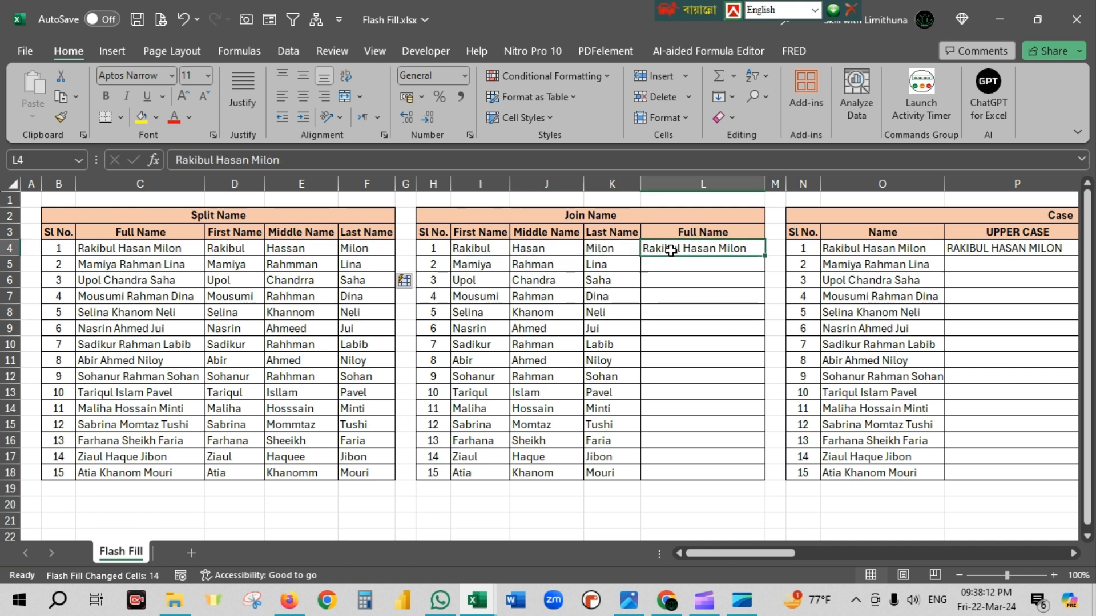
click(708, 266)
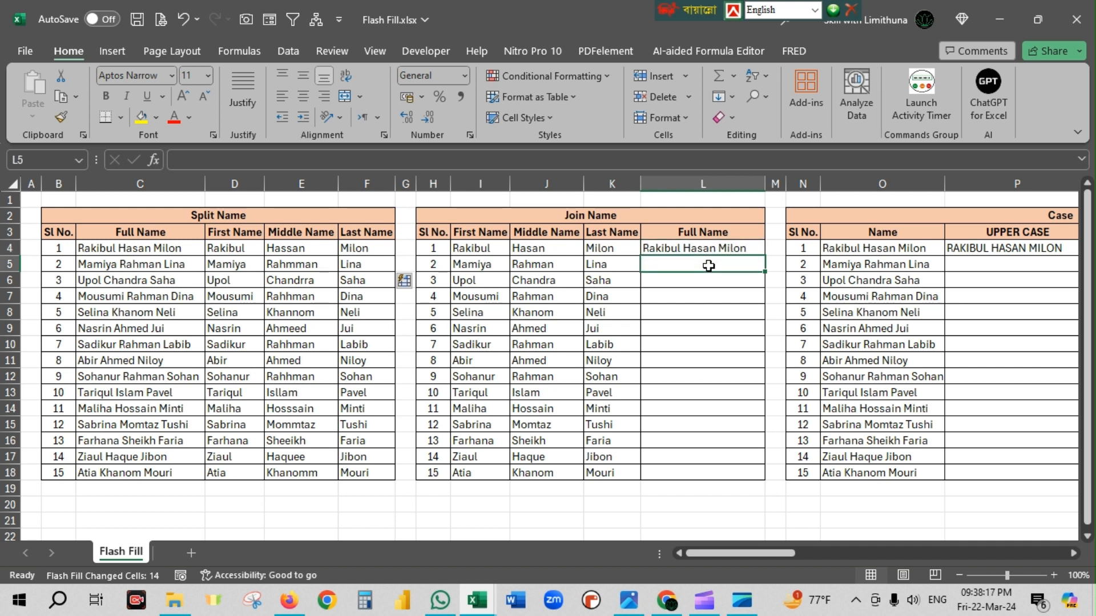
key(ctrl+e)
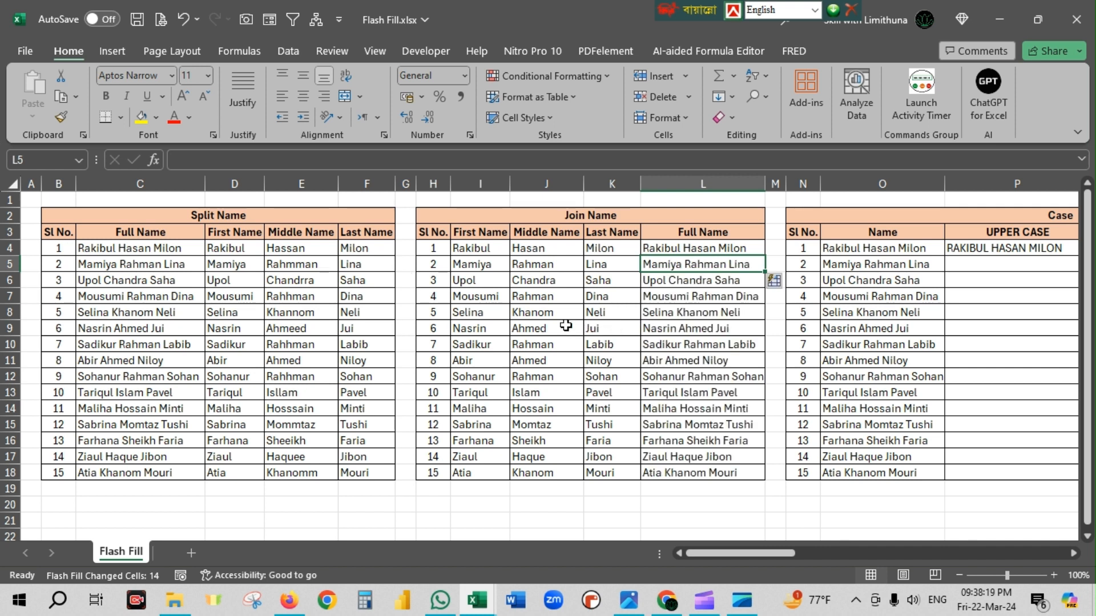
Check the joined names against their parts and auto-fit the width of column L.
drag(482, 247, 639, 475)
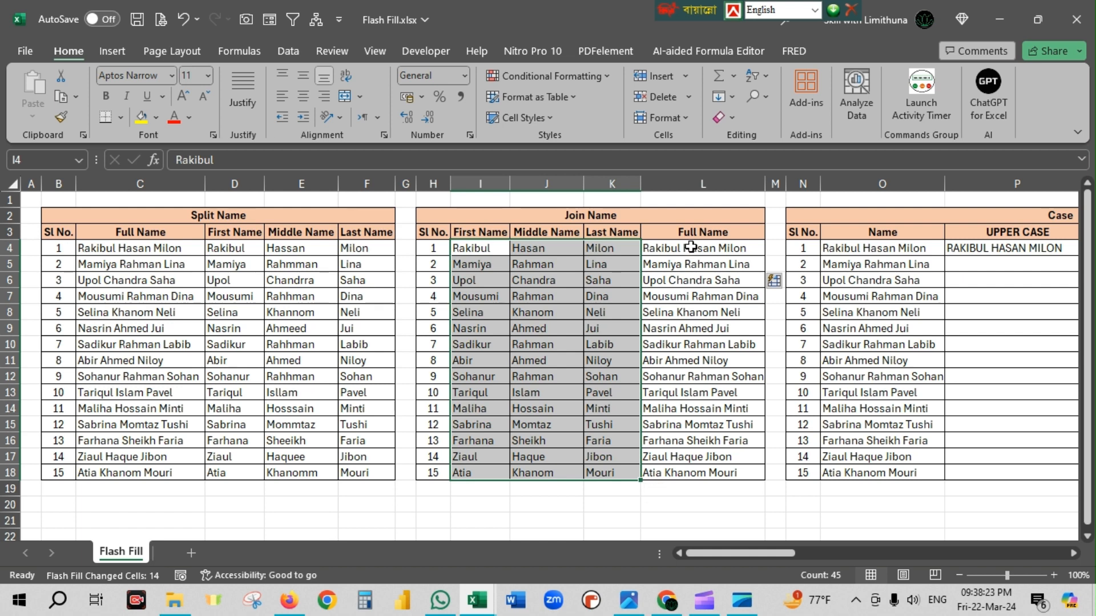
drag(692, 246, 708, 473)
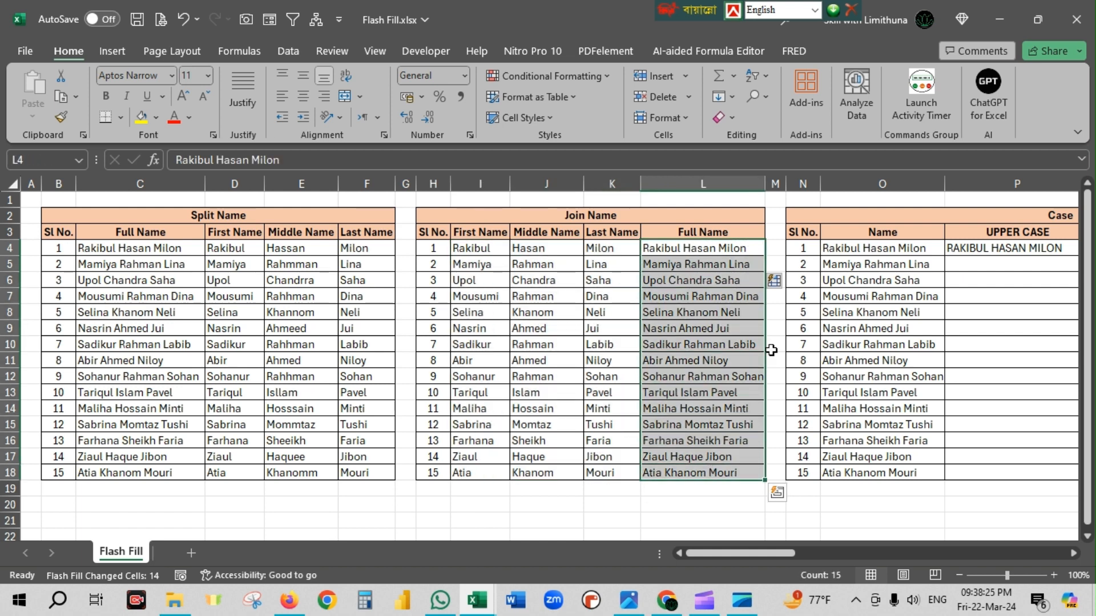
double_click(765, 184)
Examine the Case table's Name column and its upper, lower and proper case samples in row 4.
drag(788, 553, 836, 555)
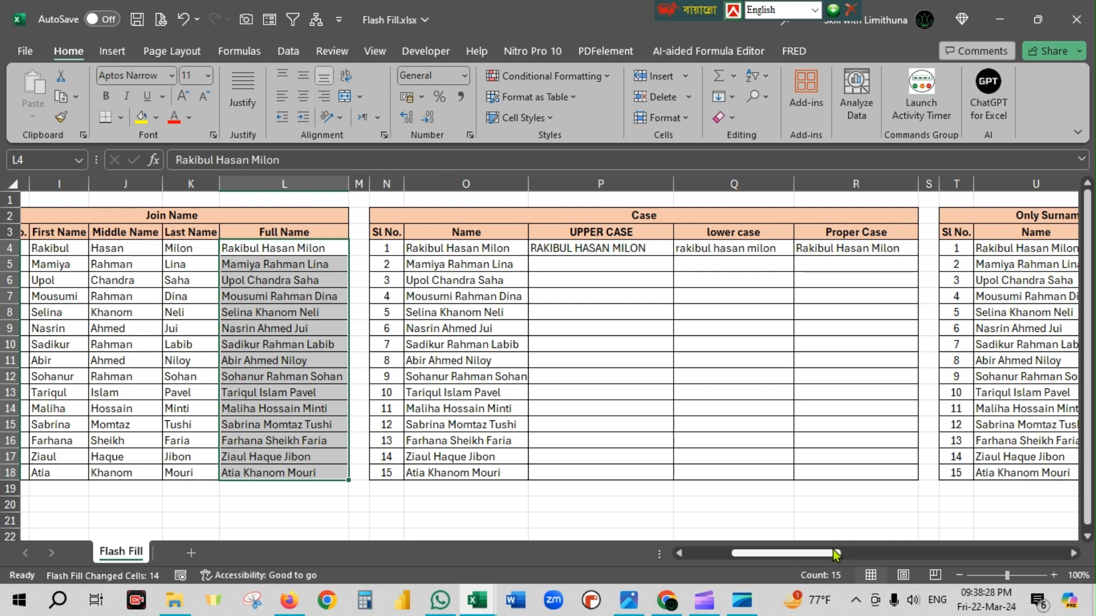
click(611, 311)
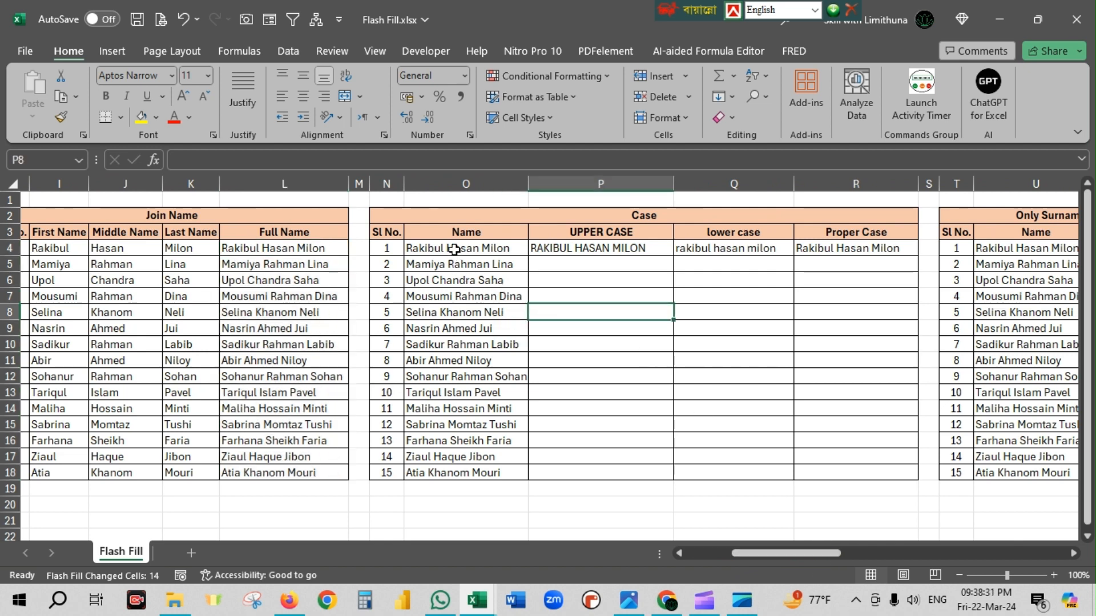
drag(451, 249, 475, 474)
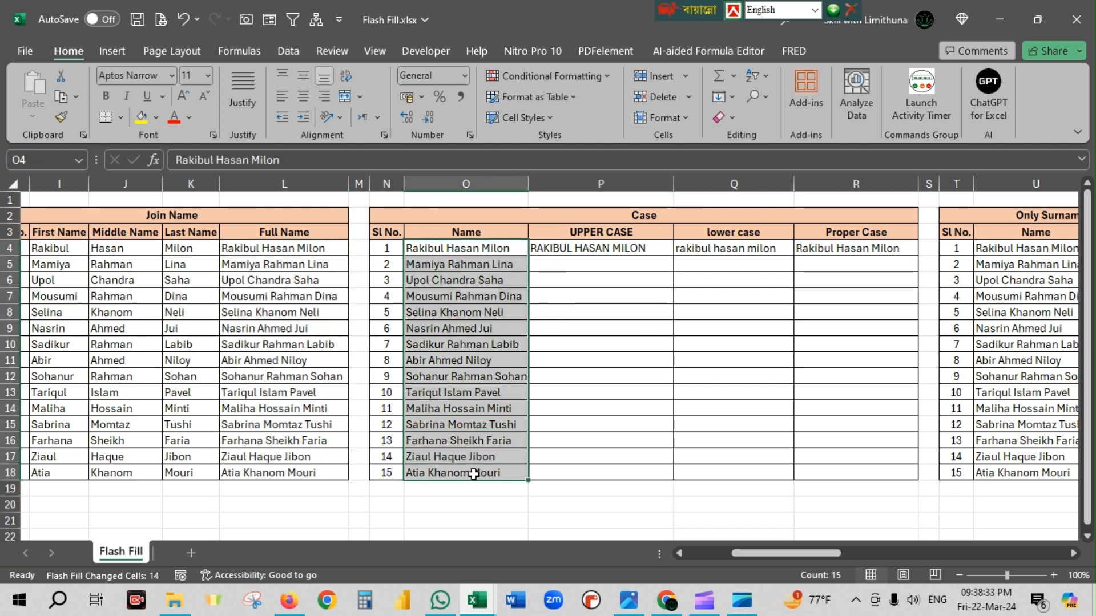
click(613, 390)
click(618, 252)
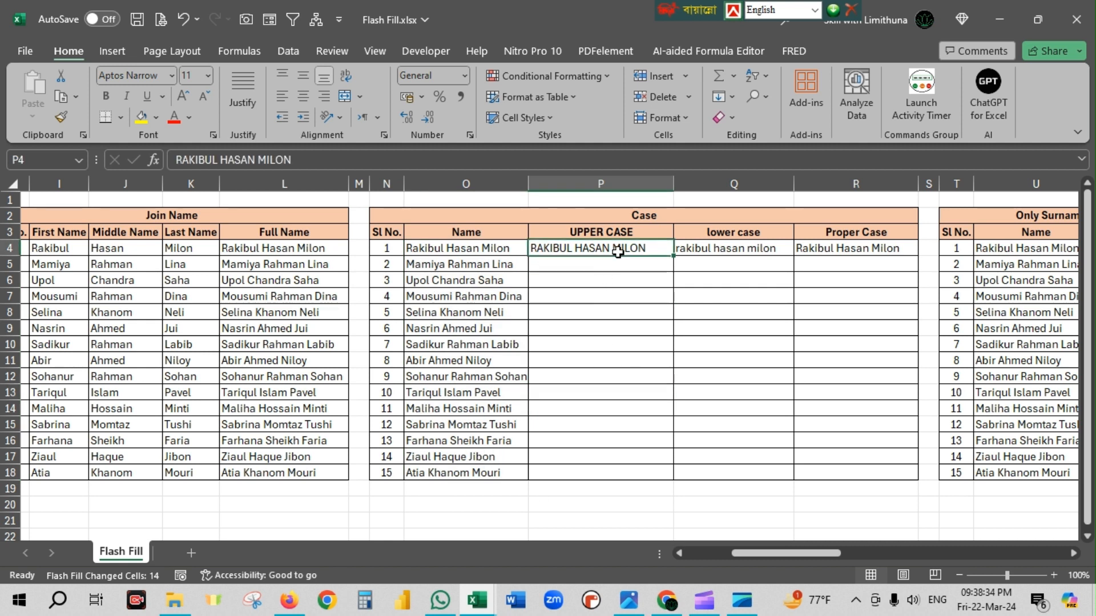
click(724, 251)
click(840, 247)
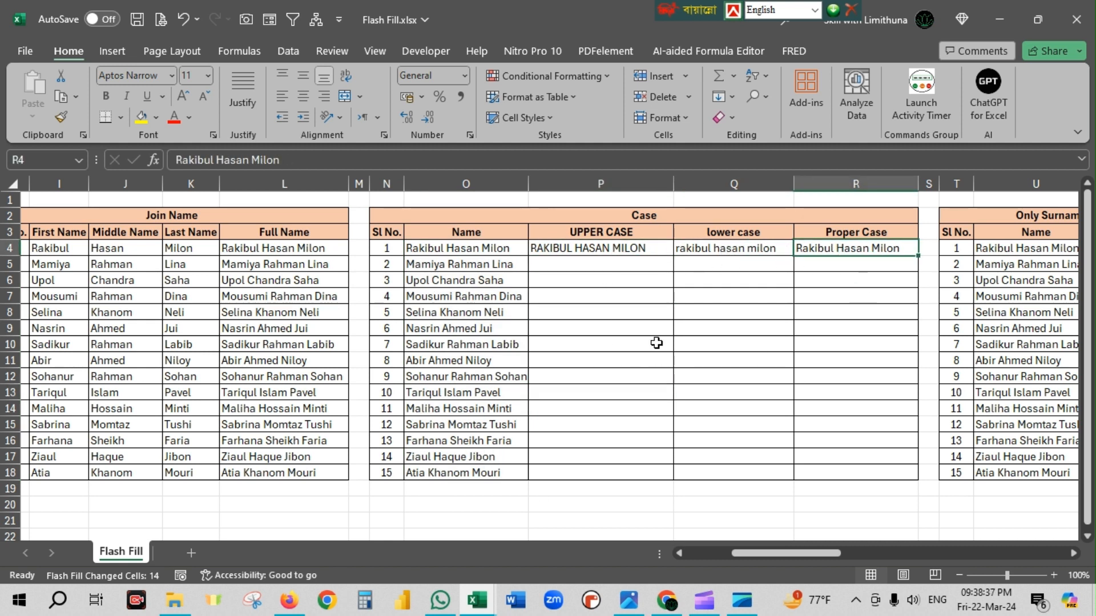
click(644, 329)
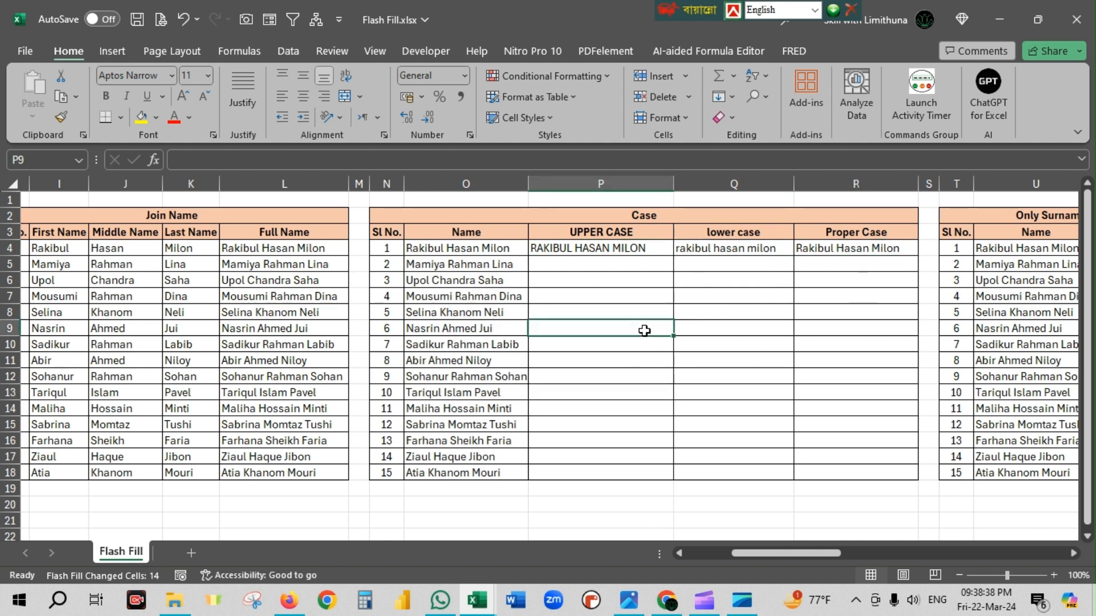
Flash Fill the UPPER CASE column of the Case table from P5, following the sample in P4.
click(460, 250)
click(583, 250)
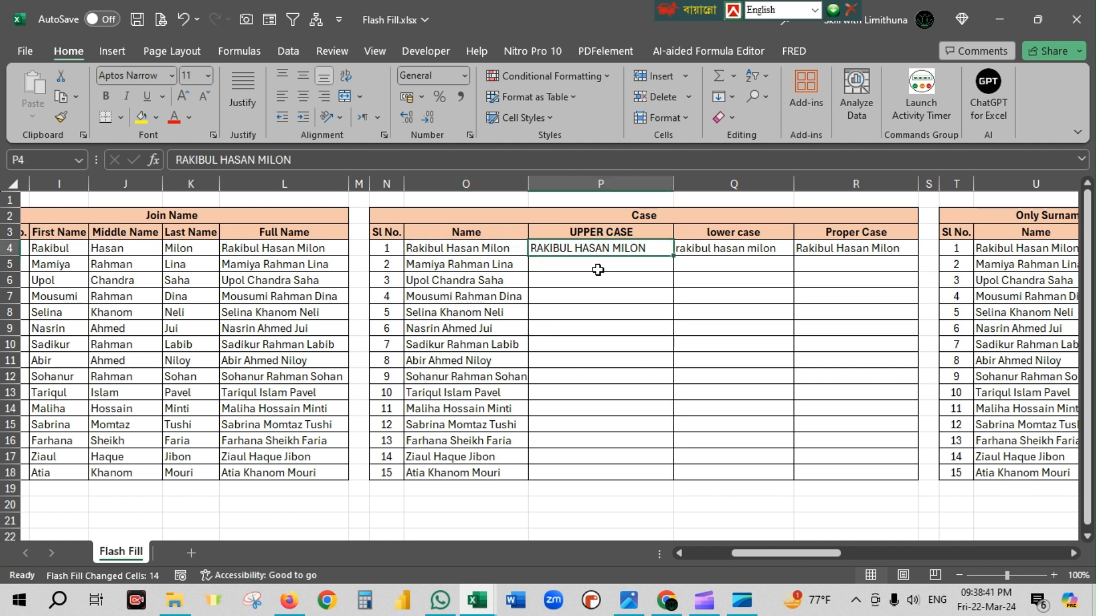
click(598, 270)
key(ctrl+e)
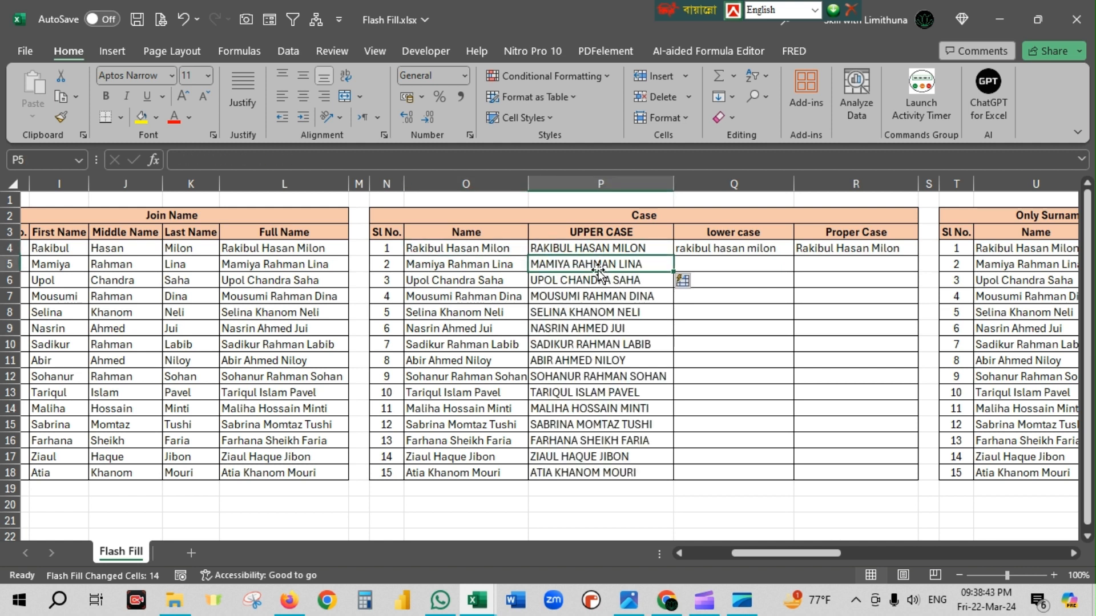
Review the upper case names, then Flash Fill the lower case column of the Case table from Q5, following the sample in Q4.
drag(480, 264, 479, 477)
drag(634, 264, 621, 466)
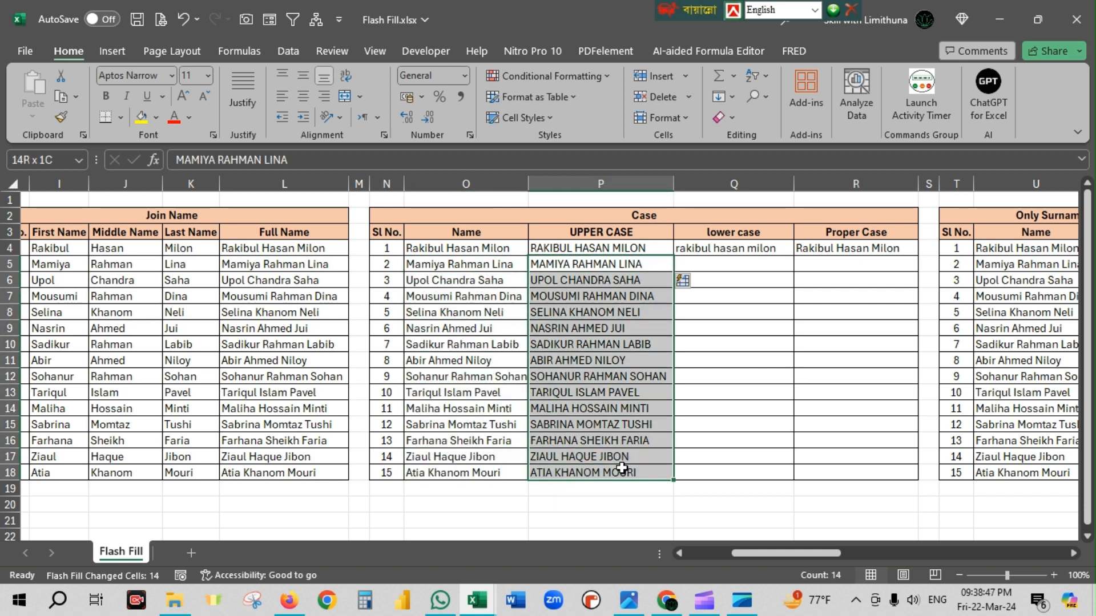
click(737, 264)
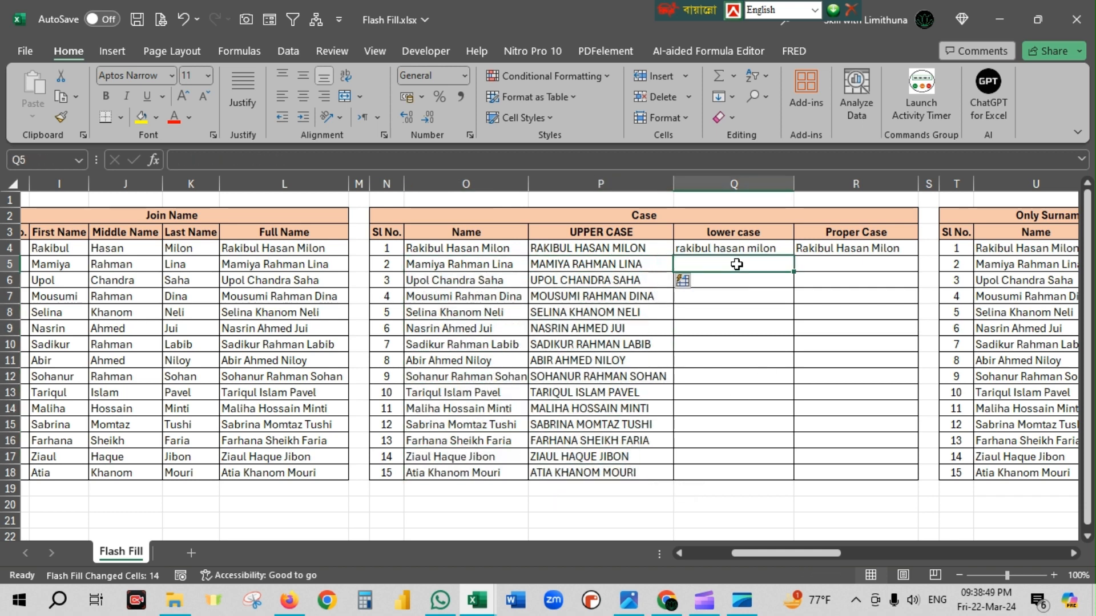
click(464, 251)
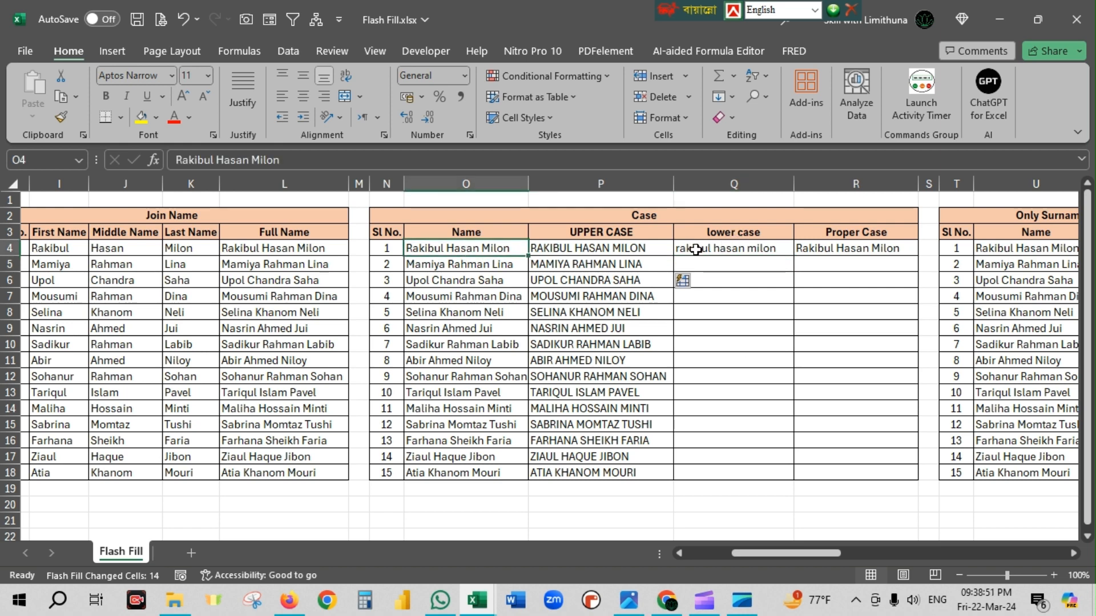
click(770, 250)
click(744, 263)
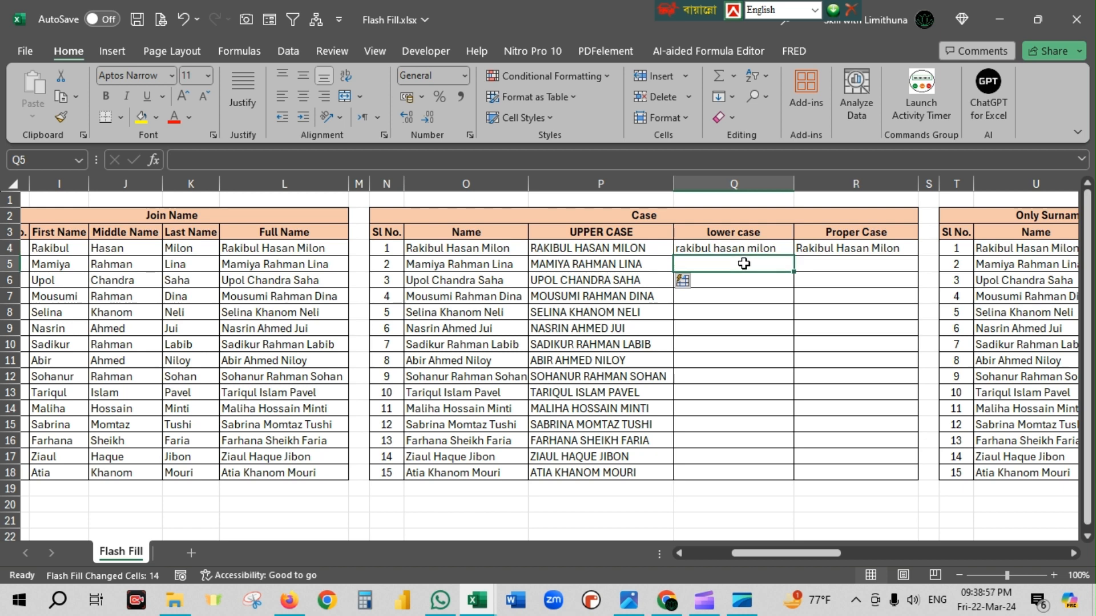
key(ctrl+e)
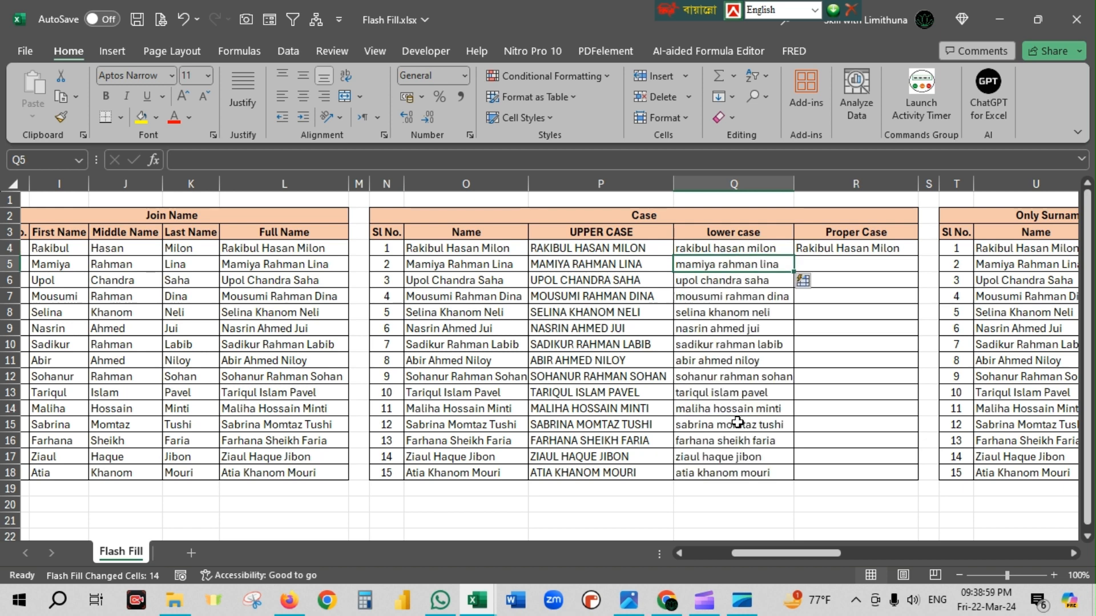
Flash Fill the Proper Case column of the Case table from R5, following the sample in R4.
click(850, 253)
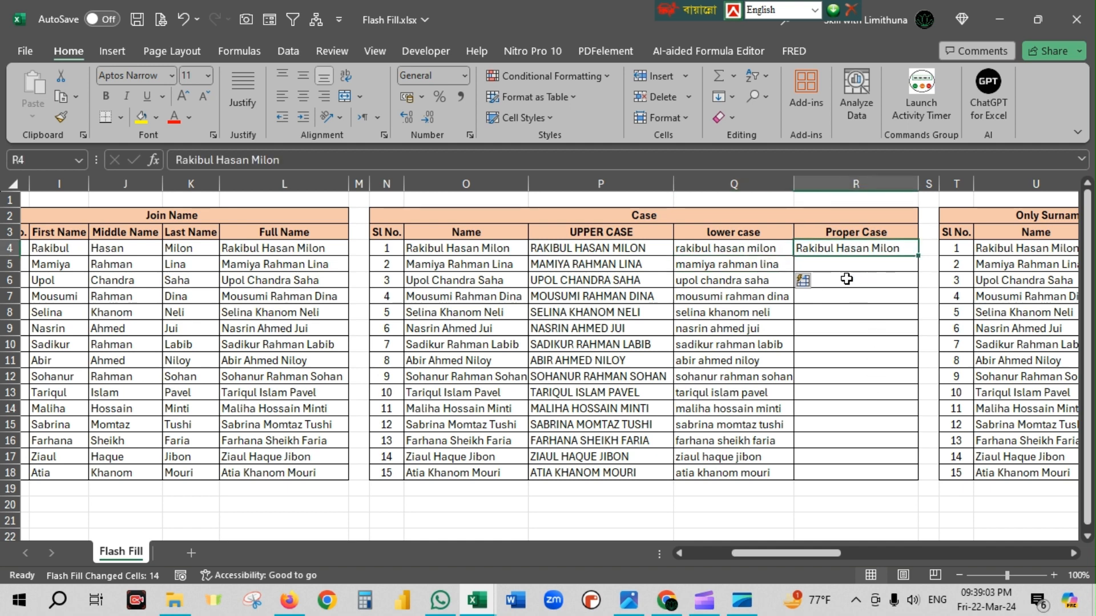
click(439, 249)
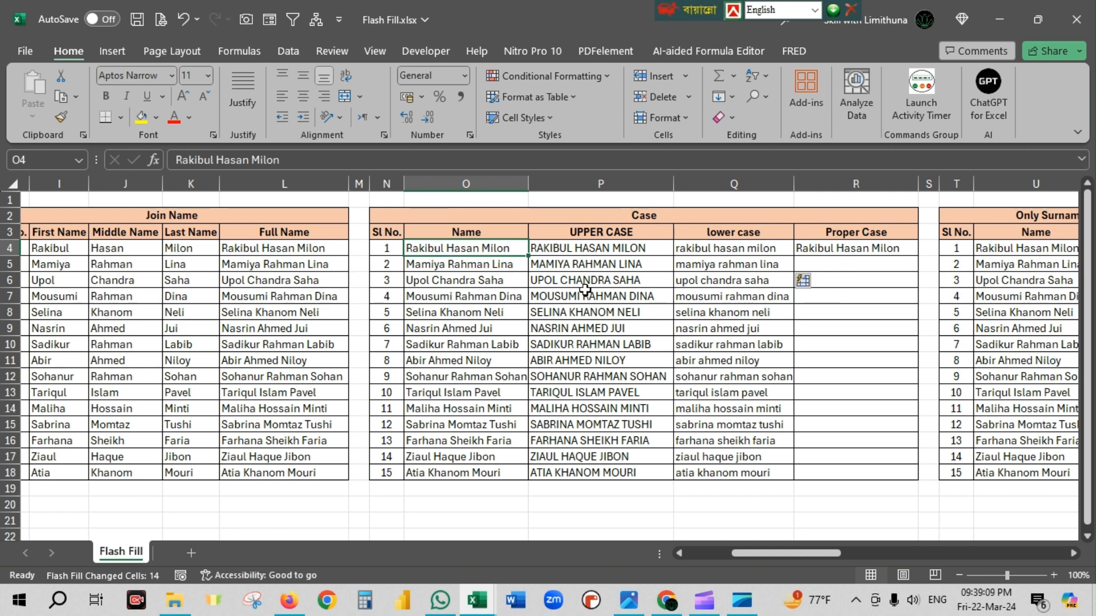
click(845, 250)
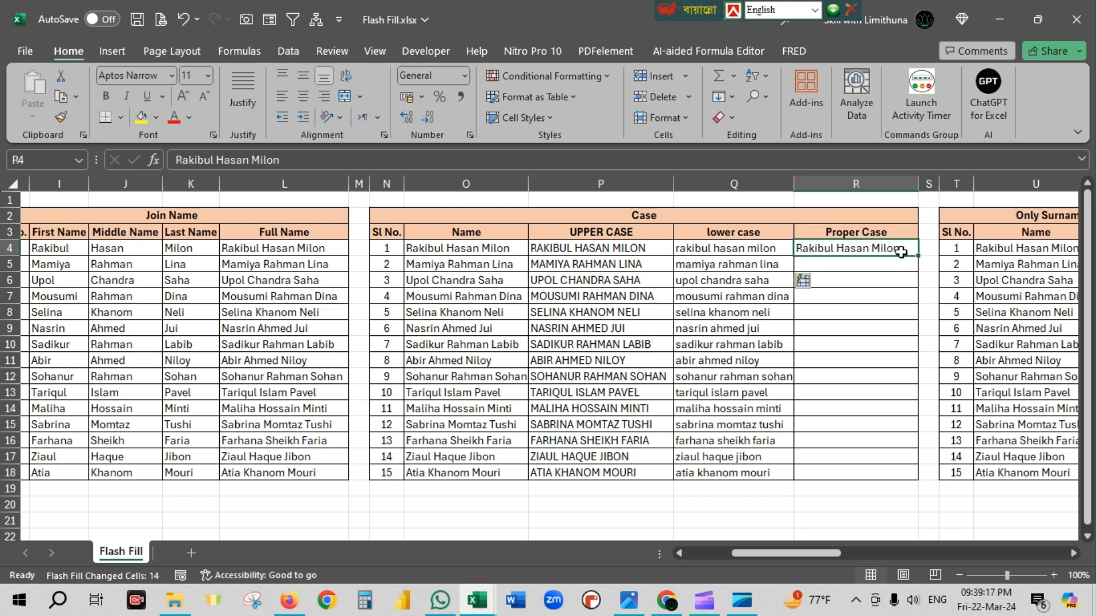
click(859, 264)
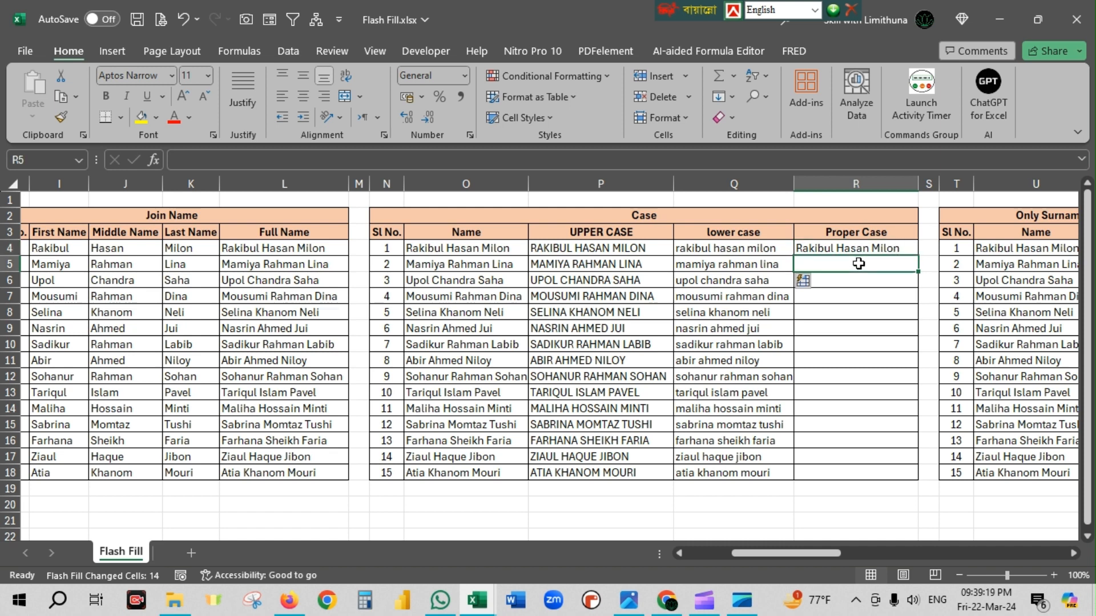
key(ctrl+e)
drag(858, 247, 855, 478)
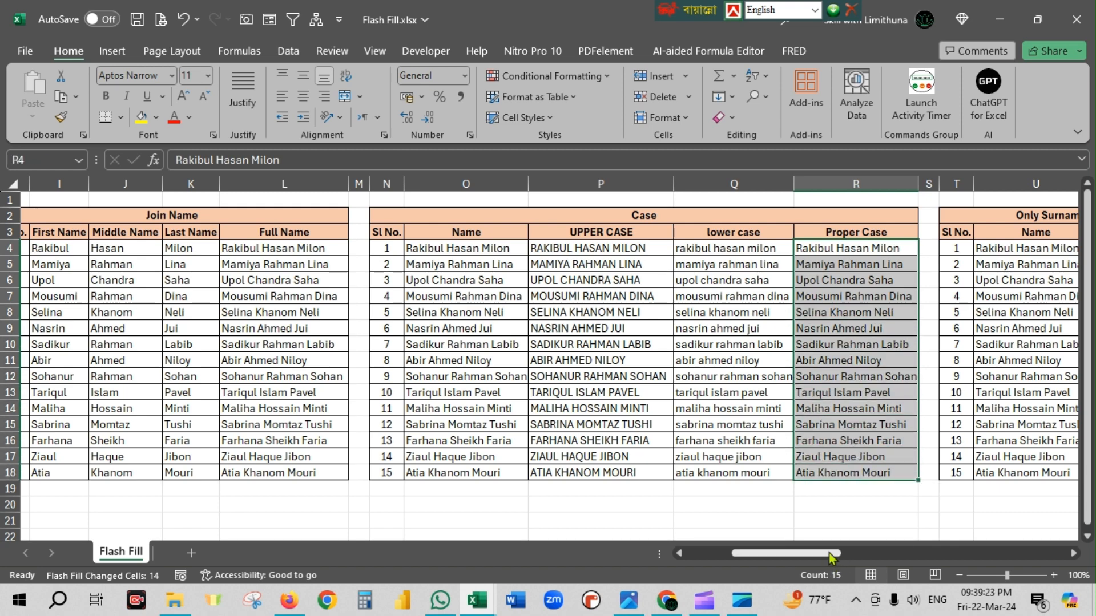
Flash Fill the Surname column of the Only Surname table from V5, following the sample in V4.
drag(835, 553, 888, 553)
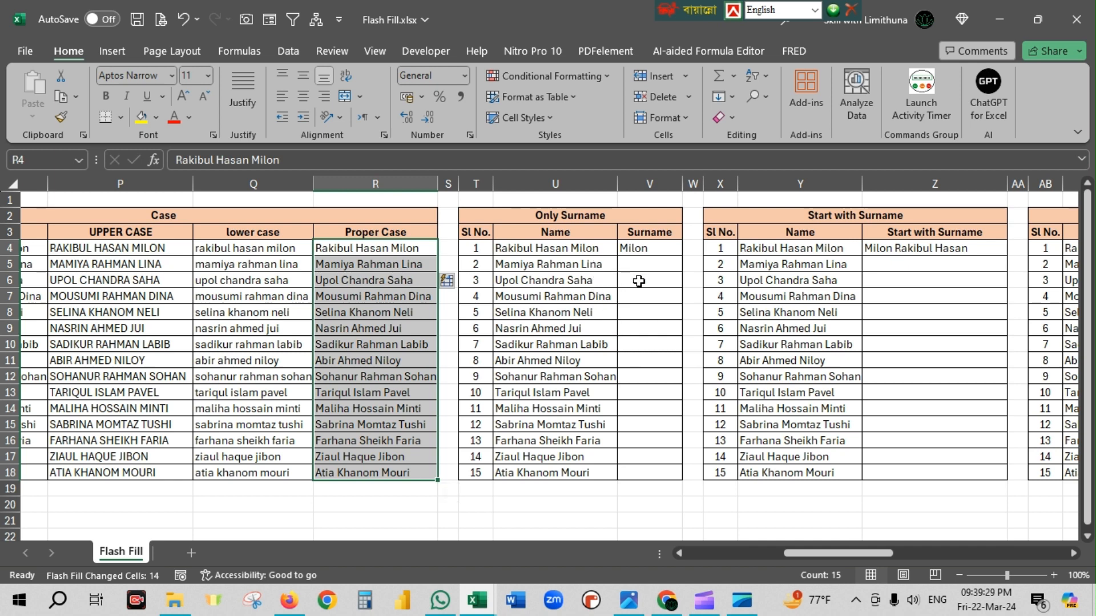
click(645, 251)
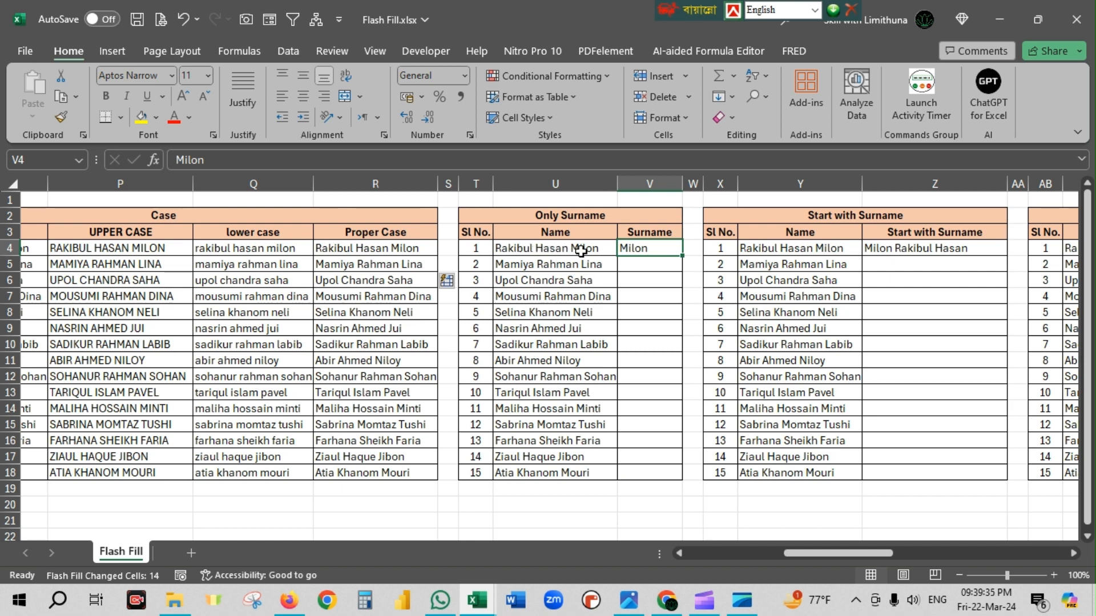
key(Down)
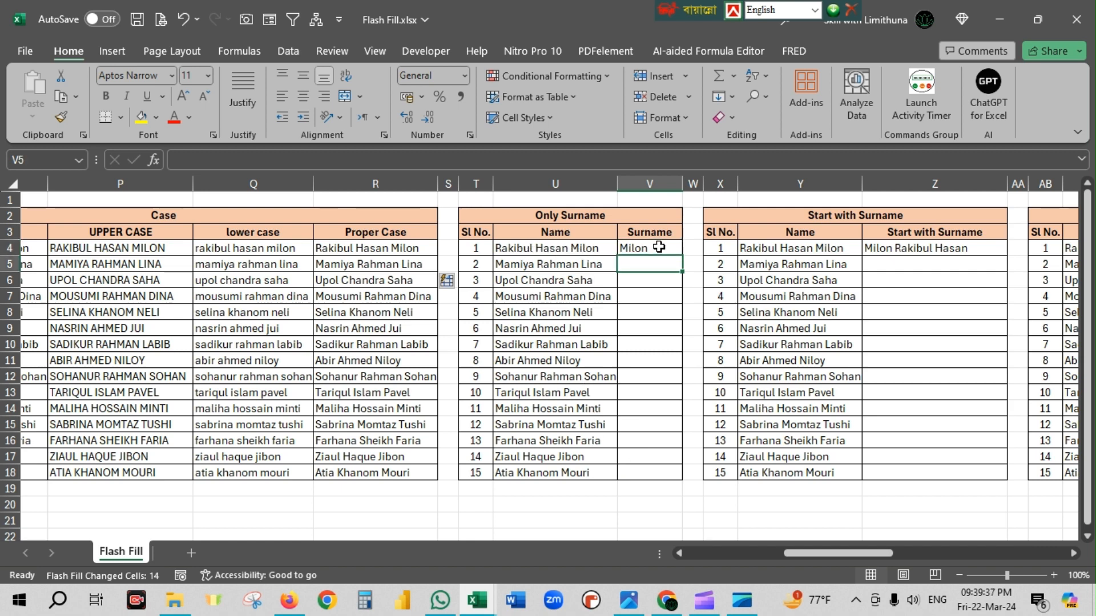
key(ctrl+e)
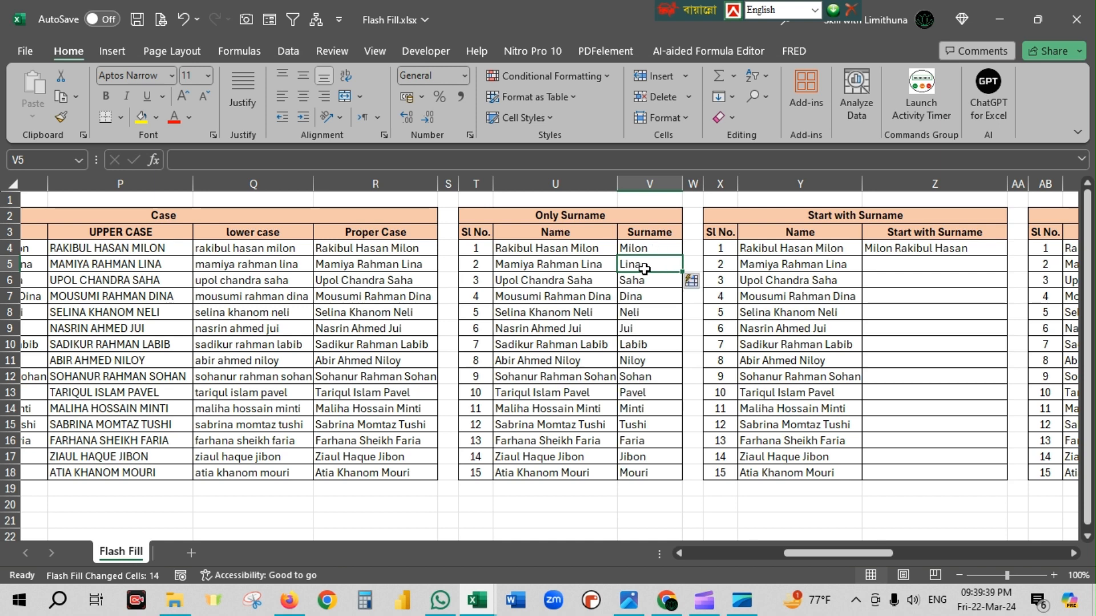
drag(648, 268, 651, 474)
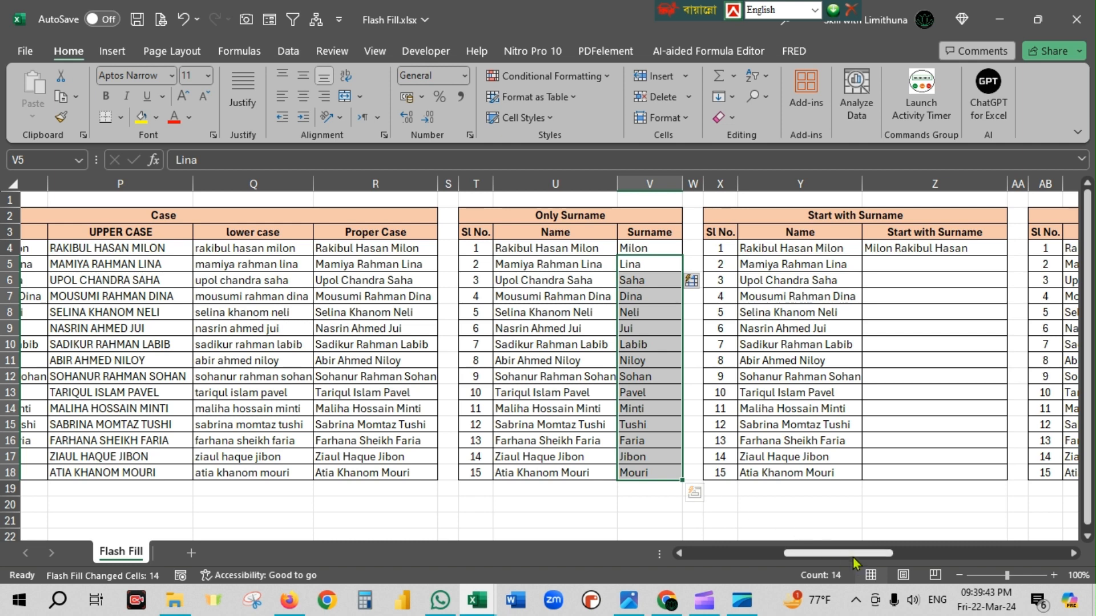
Flash Fill the Start with Surname column from Z5, following the sample in Z4, and check the results against the Name column.
drag(848, 553, 879, 553)
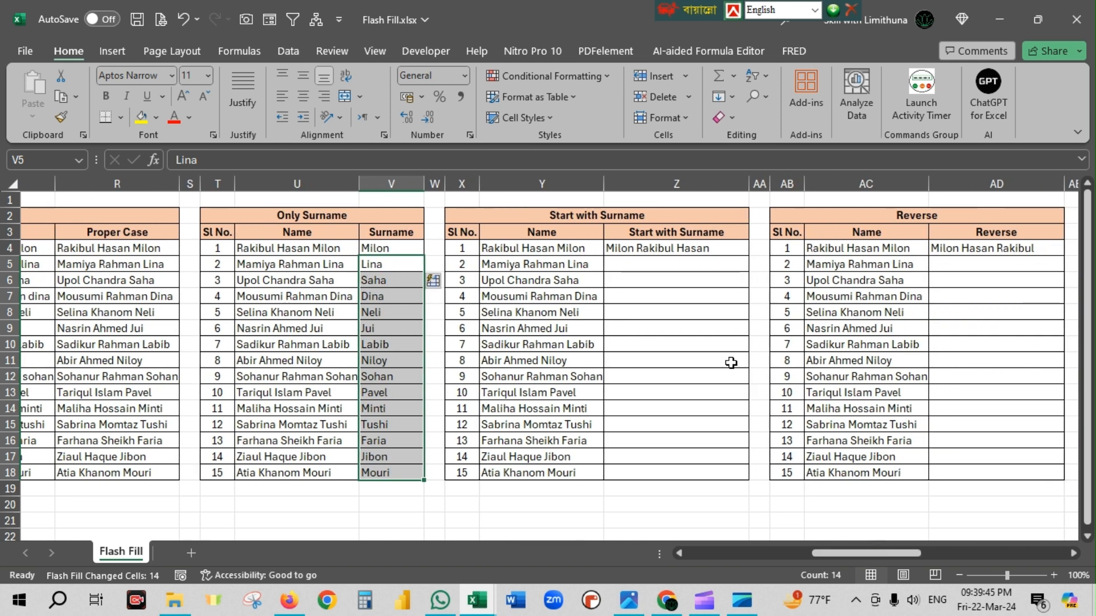
click(684, 267)
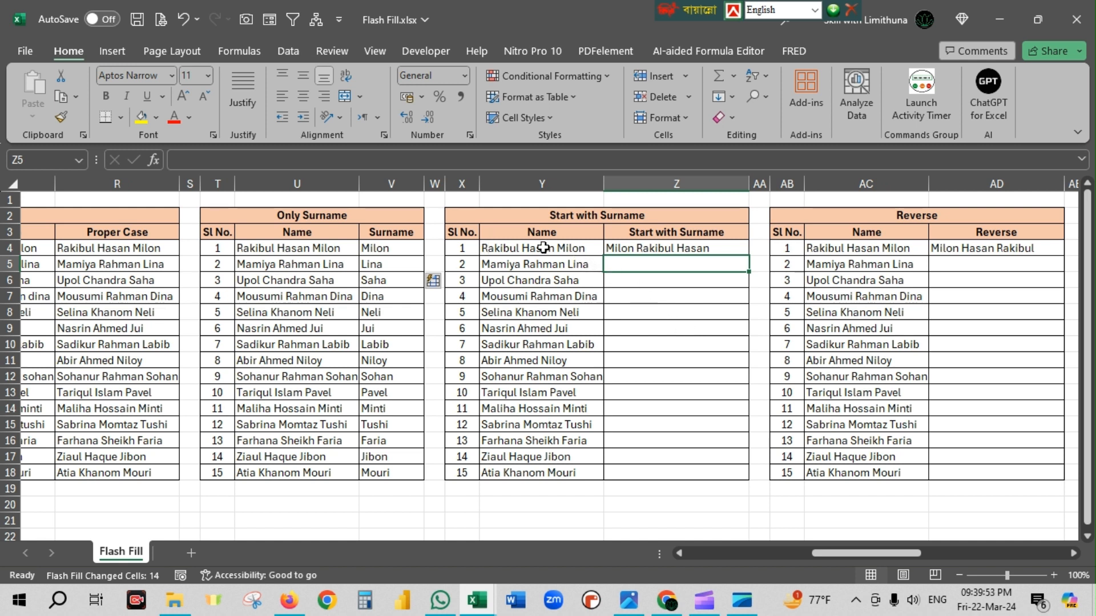
click(627, 251)
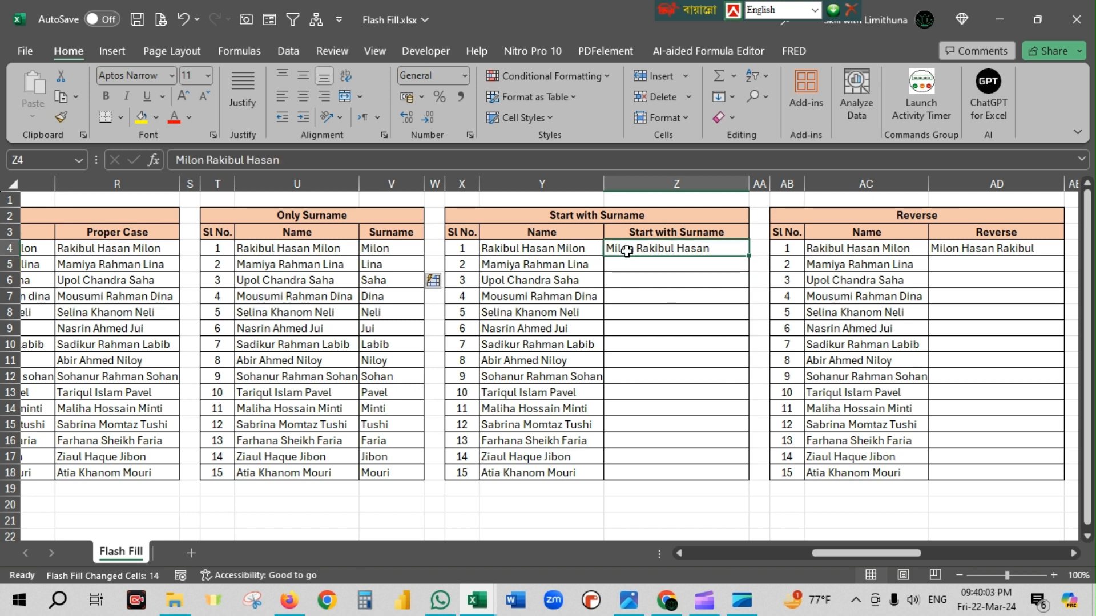
key(Return)
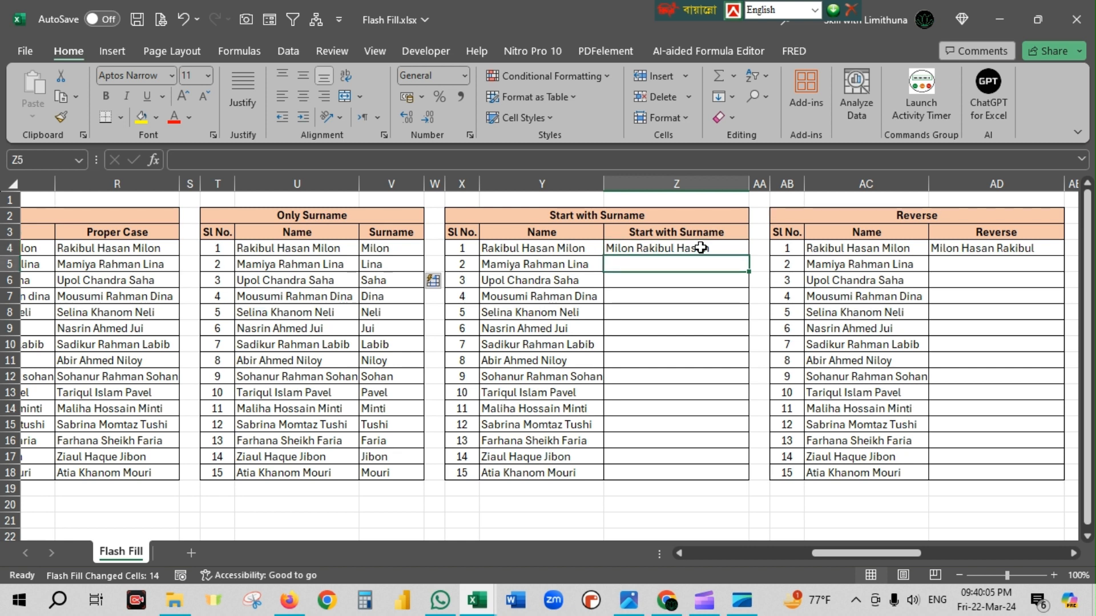
key(ctrl+e)
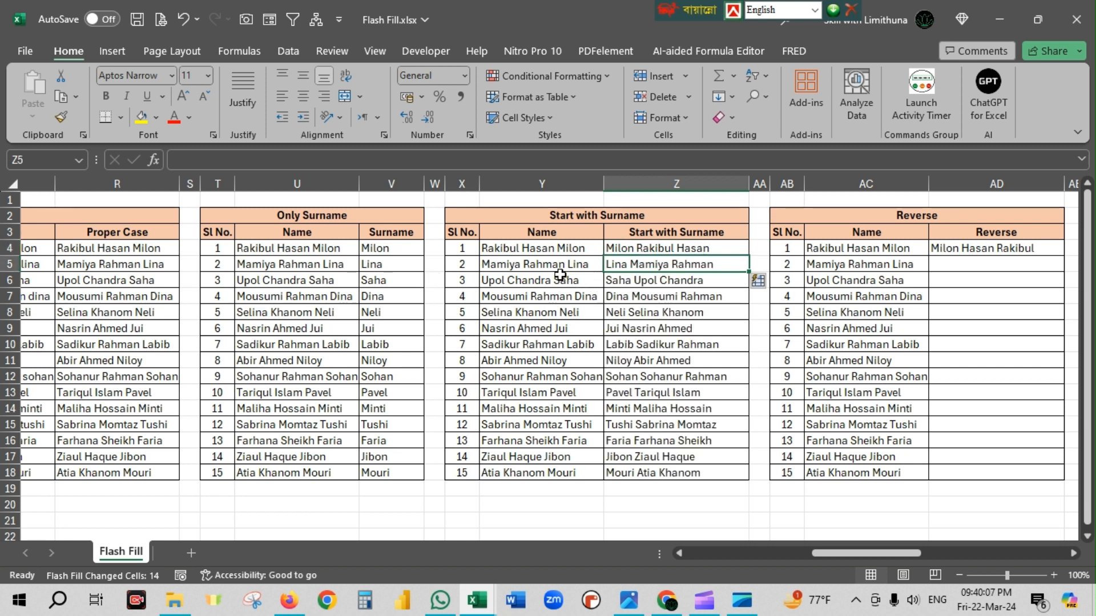
drag(552, 266, 569, 464)
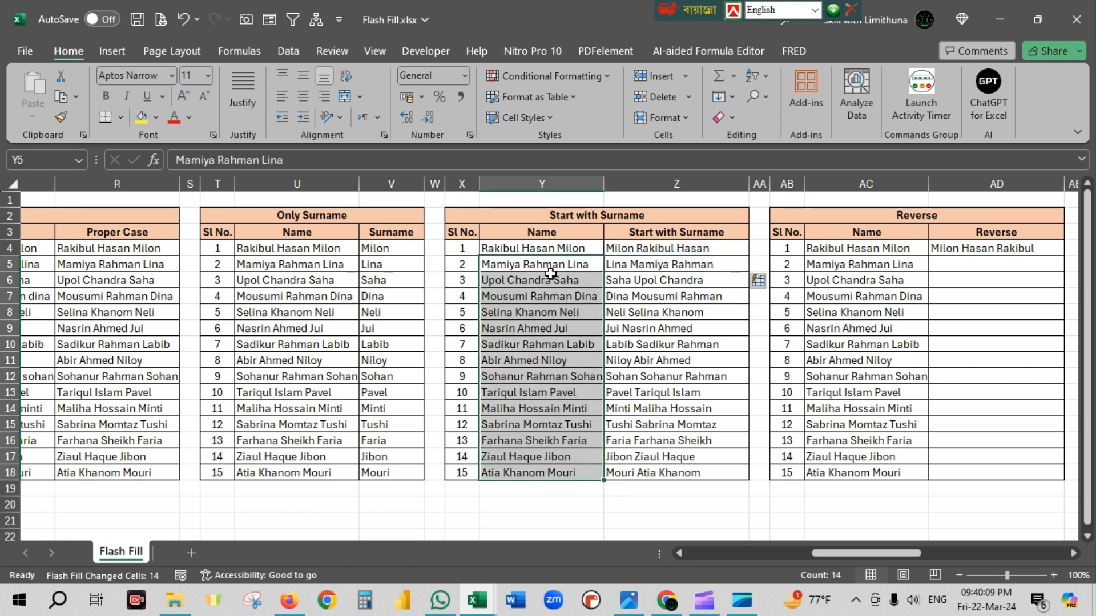
click(617, 264)
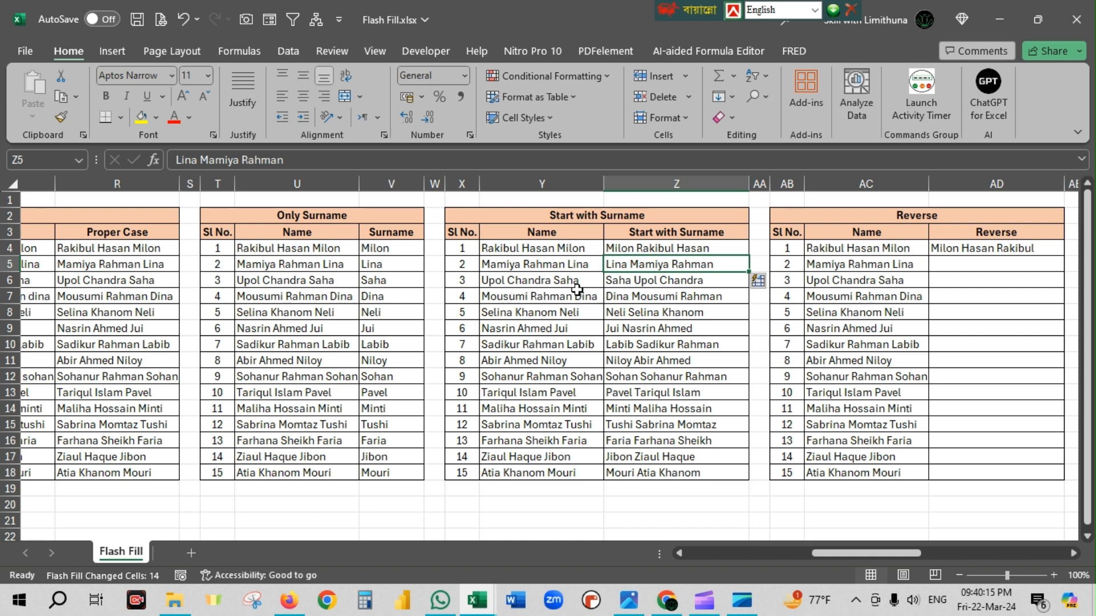
click(621, 286)
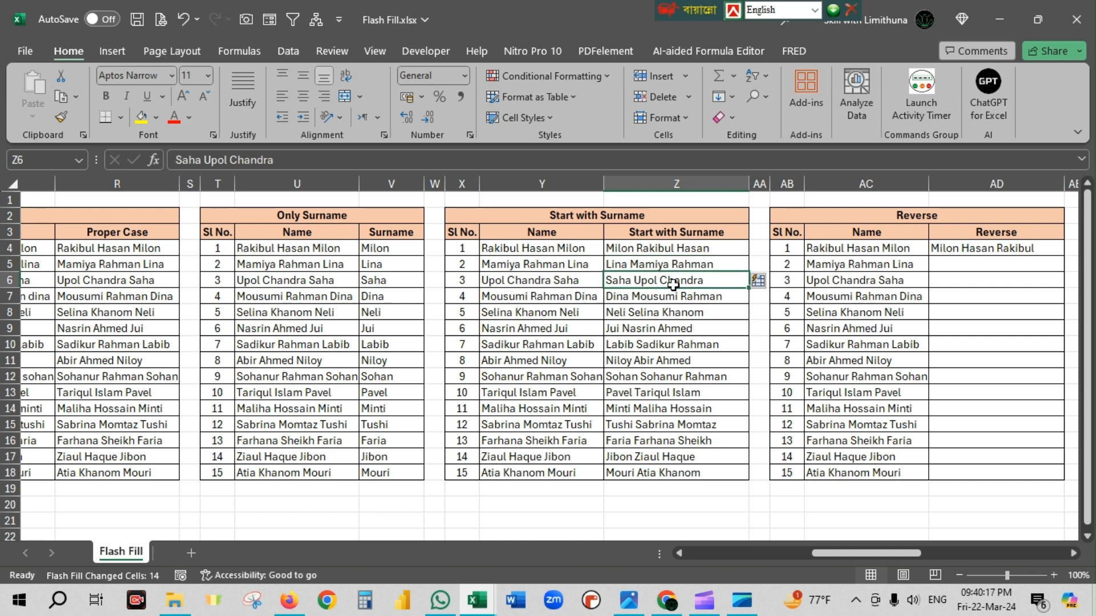
Flash Fill the Reverse column of the Reverse table from AD5, following the reversed name order of the sample in AD4.
drag(848, 553, 891, 552)
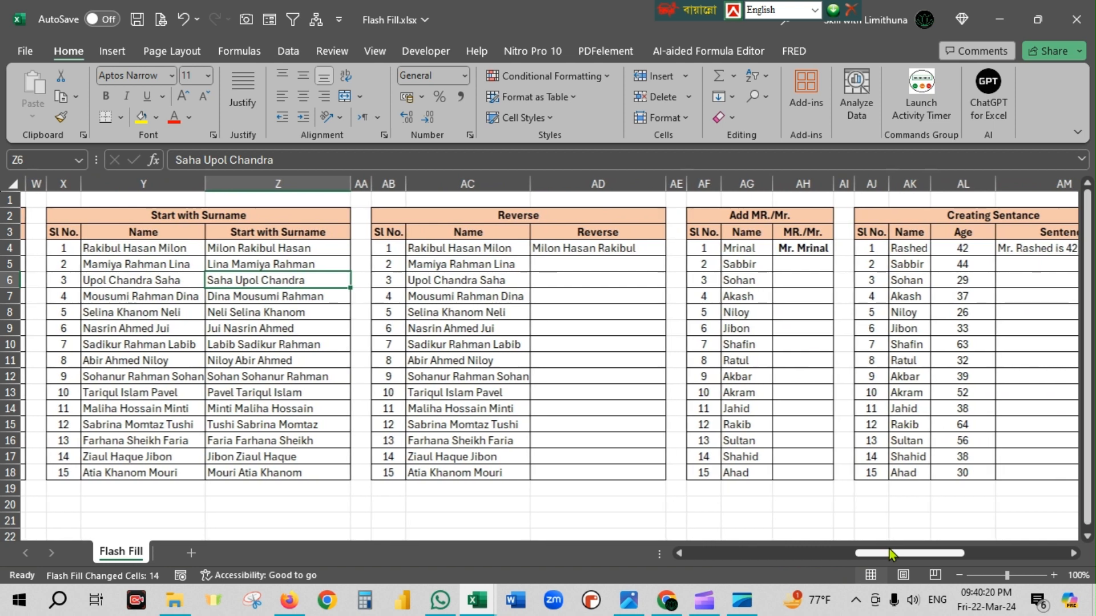
click(556, 282)
click(501, 250)
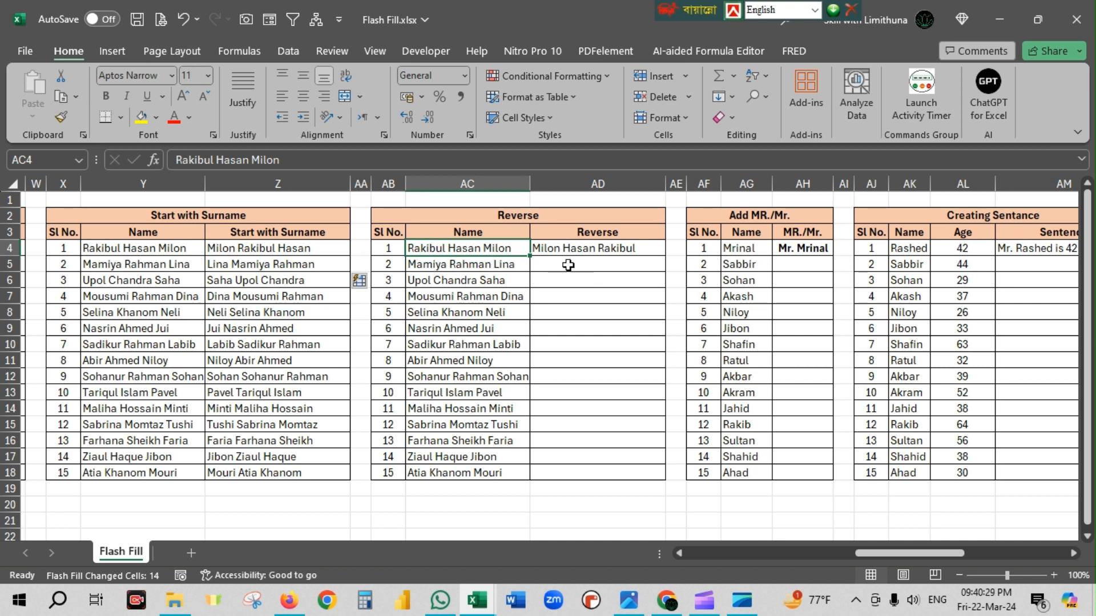
click(616, 252)
click(636, 259)
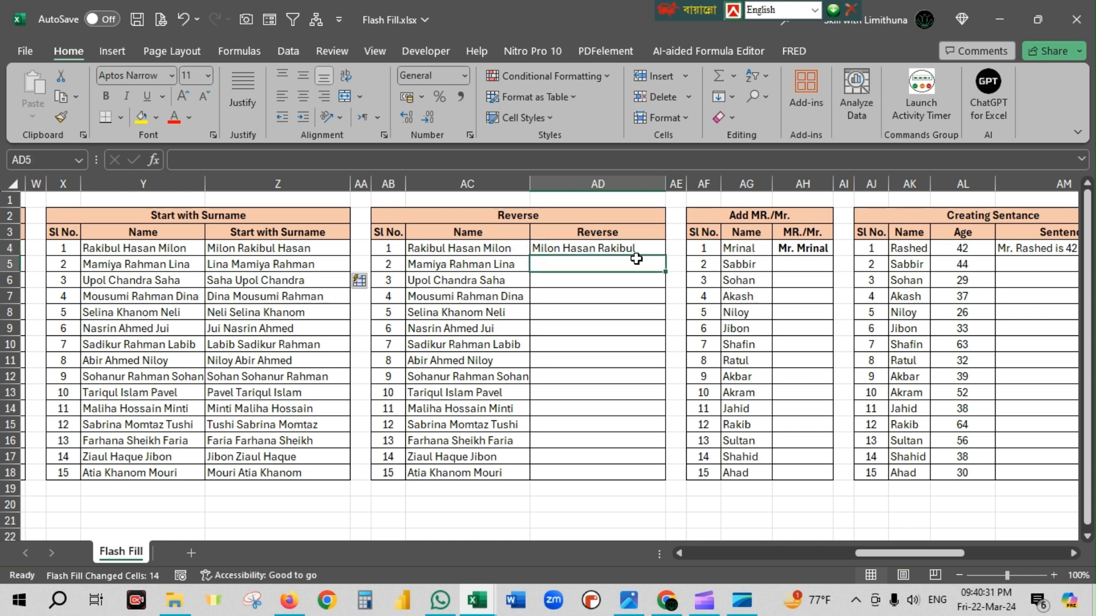
key(ctrl+e)
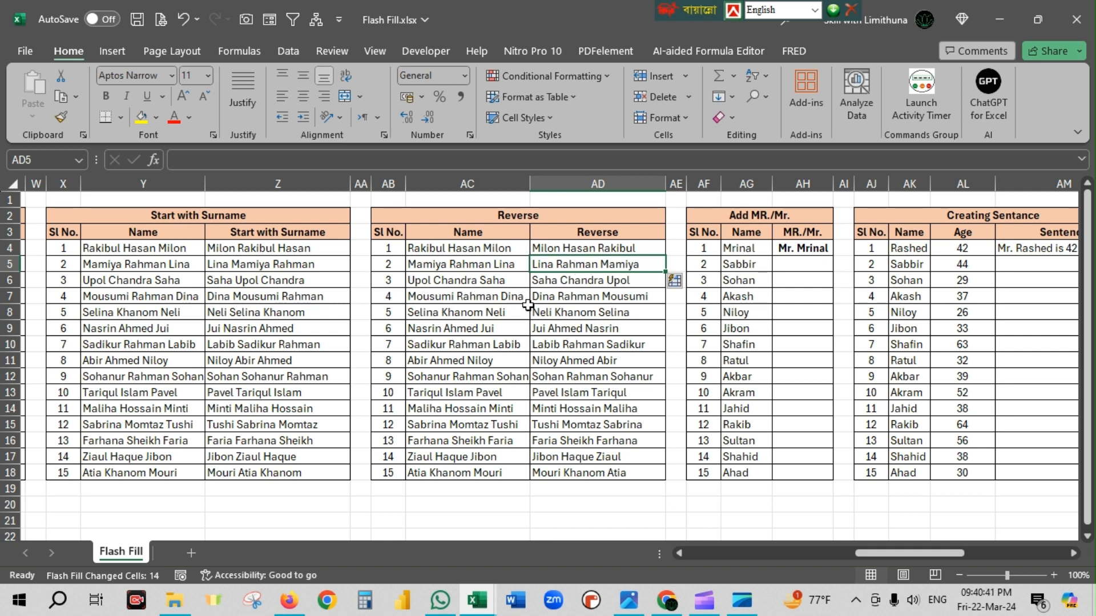
click(640, 314)
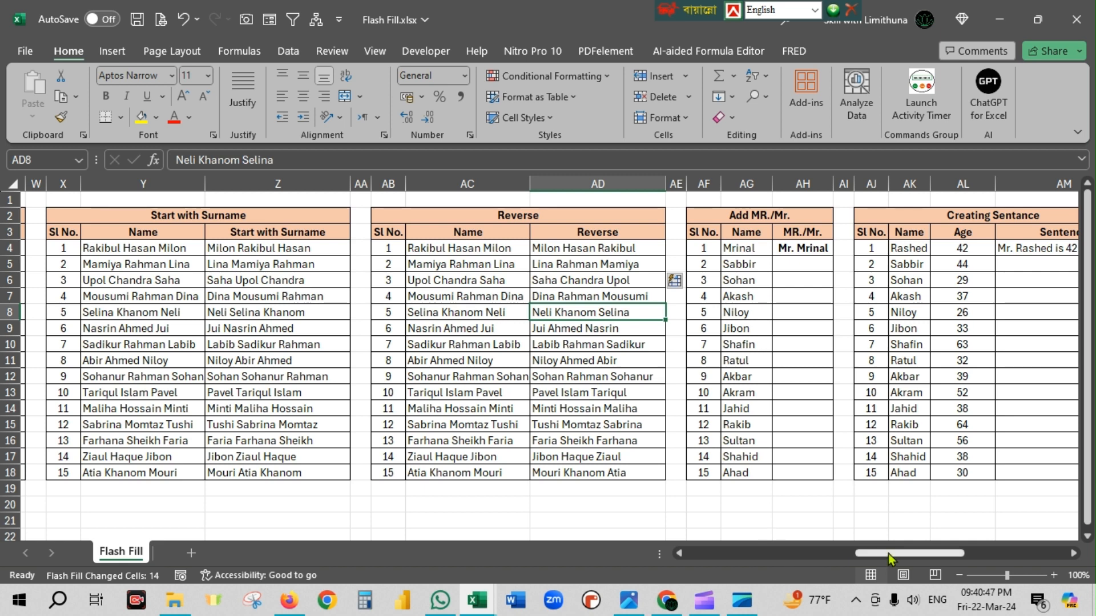
Flash Fill the MR./Mr. column of the Add MR./Mr. table from AH5, following the sample in AH4.
drag(888, 554, 914, 549)
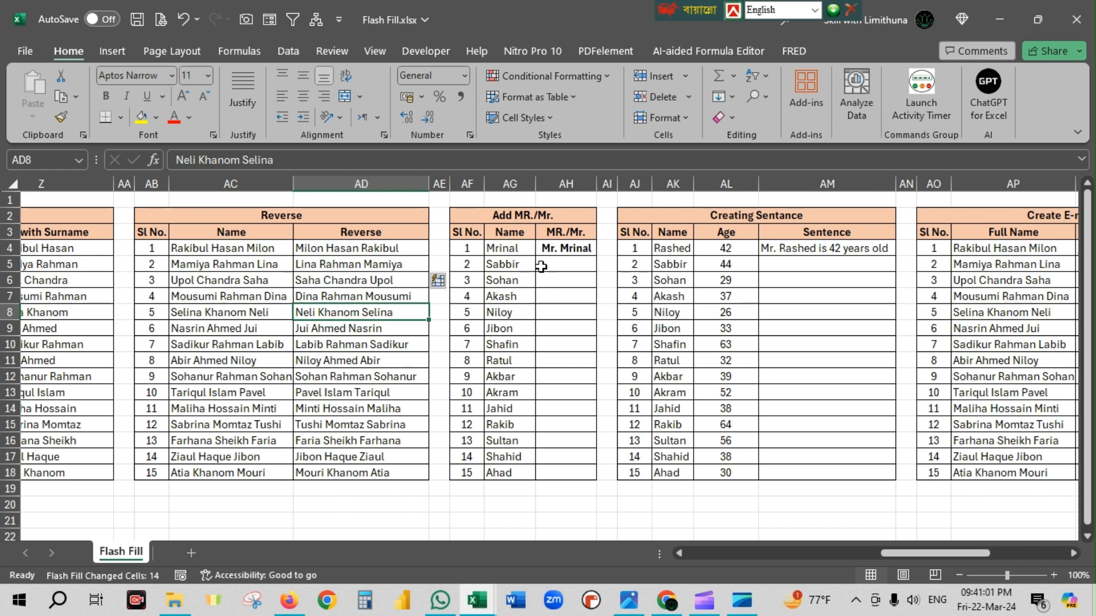
click(581, 253)
key(Down)
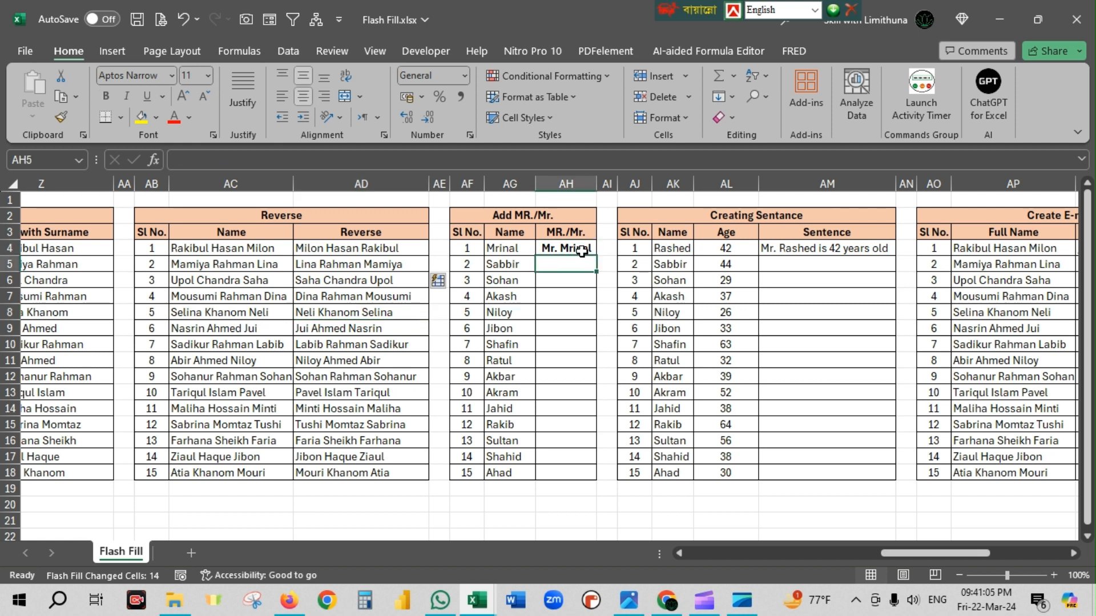
key(ctrl+e)
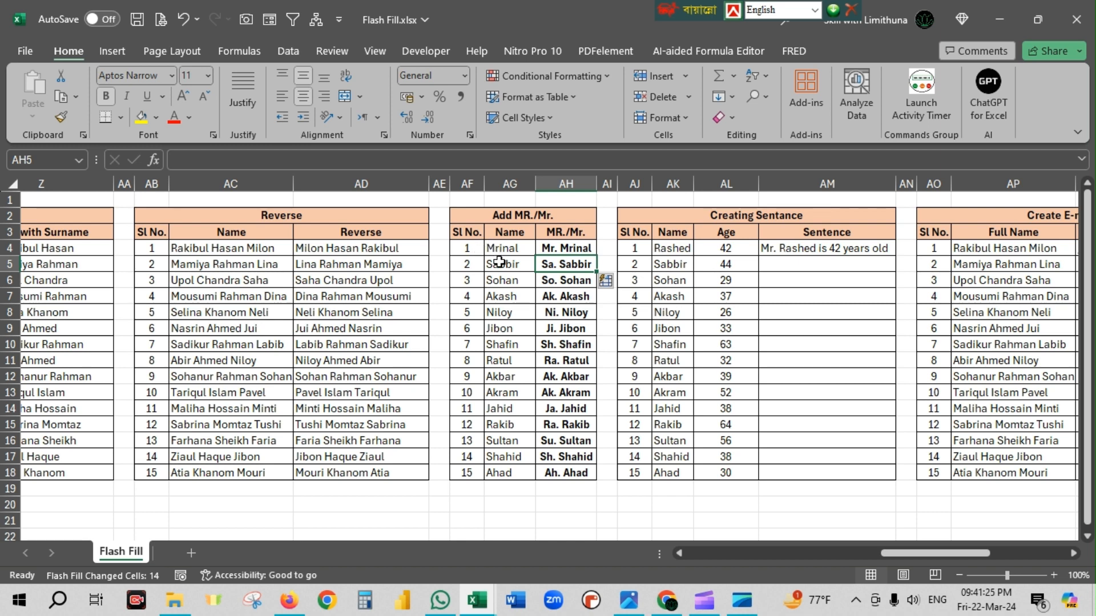
Compare the names in column AG with the prefixed entries in AH4:AH18 of the Add MR./Mr. table.
click(514, 273)
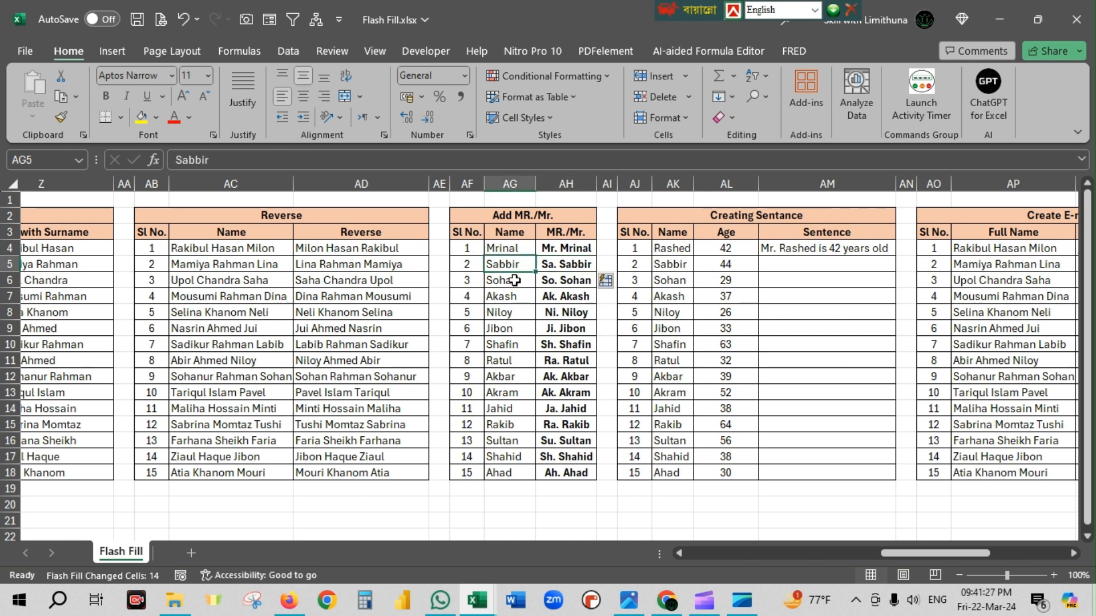
click(515, 280)
click(516, 297)
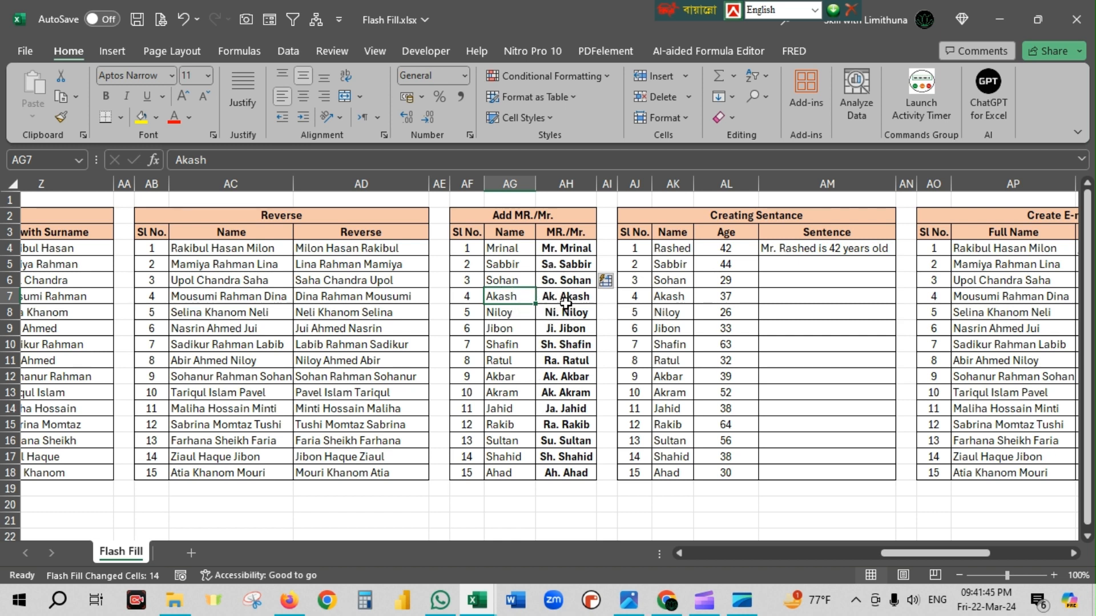
click(502, 252)
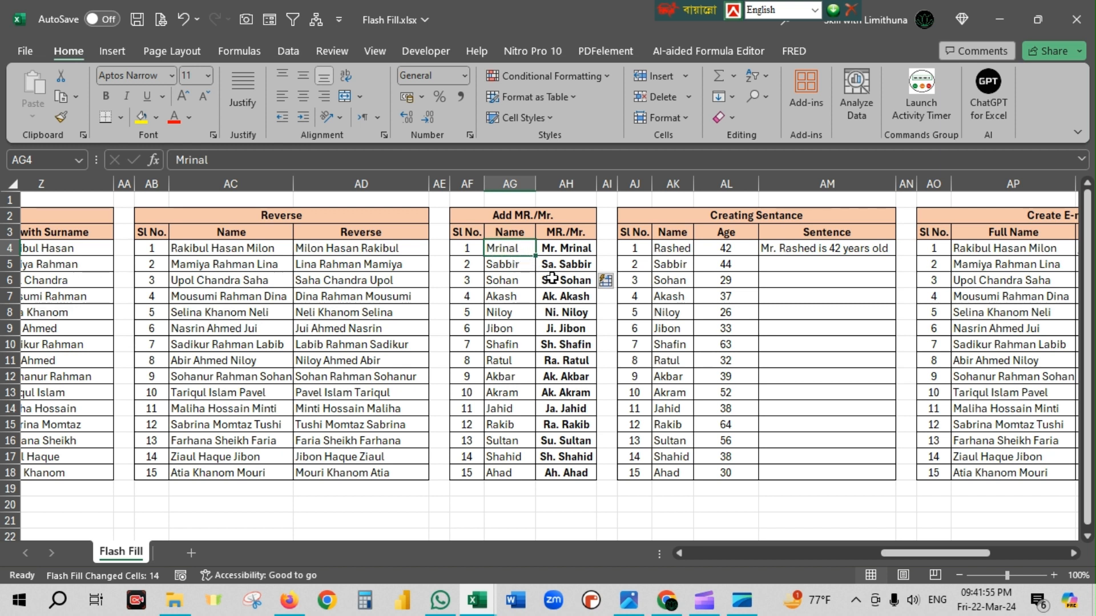
drag(562, 248, 573, 469)
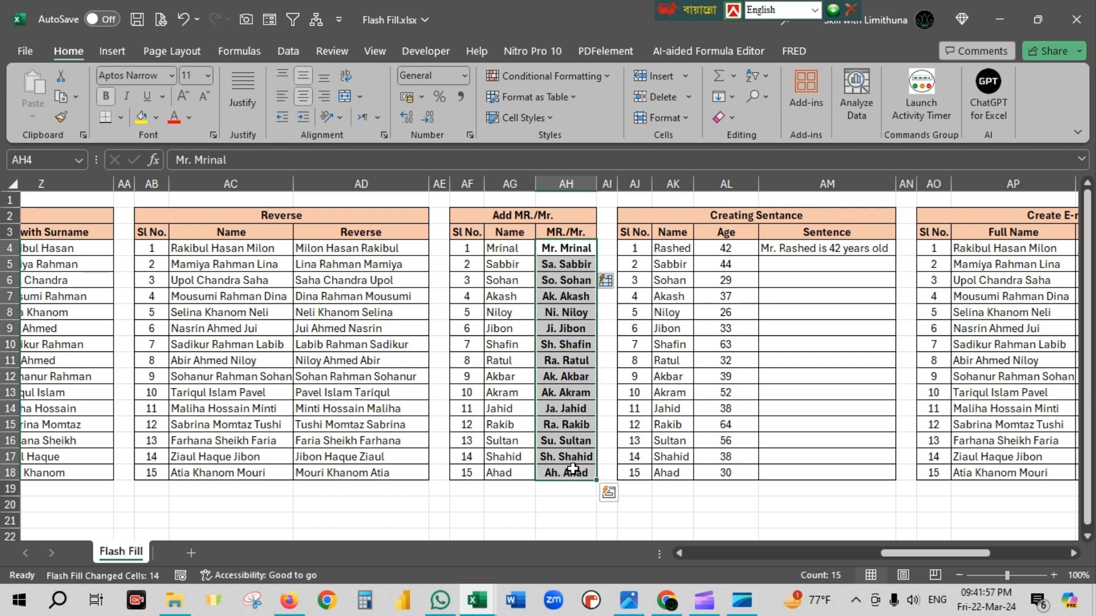
Clear AH4:AH18 in the Add MR./Mr. table and enter "Mr." followed by the name from AG5 in AH5 as the sample.
key(Delete)
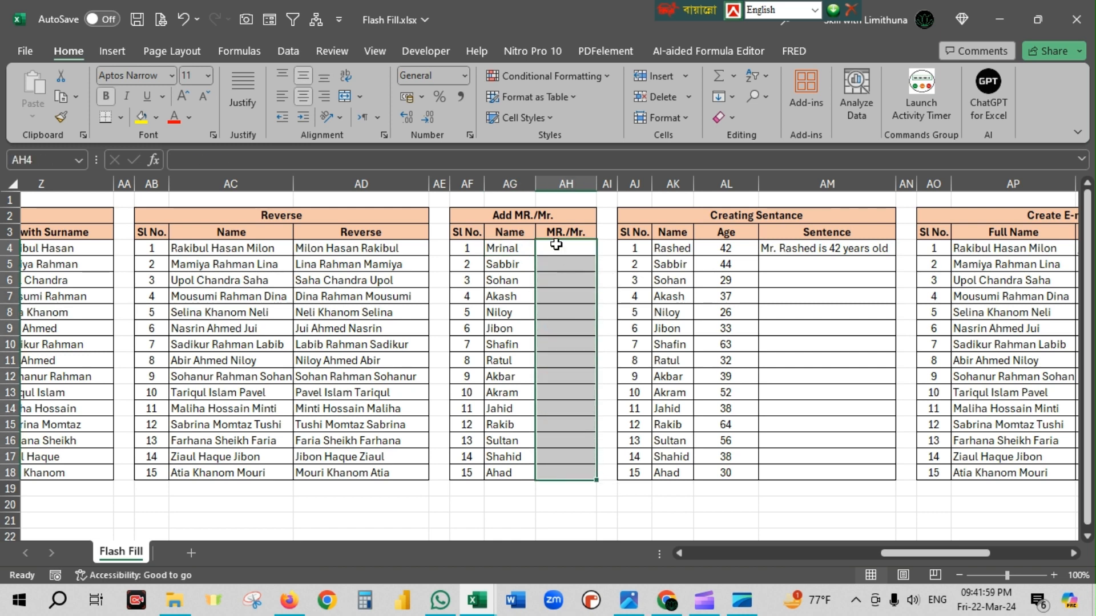
click(557, 263)
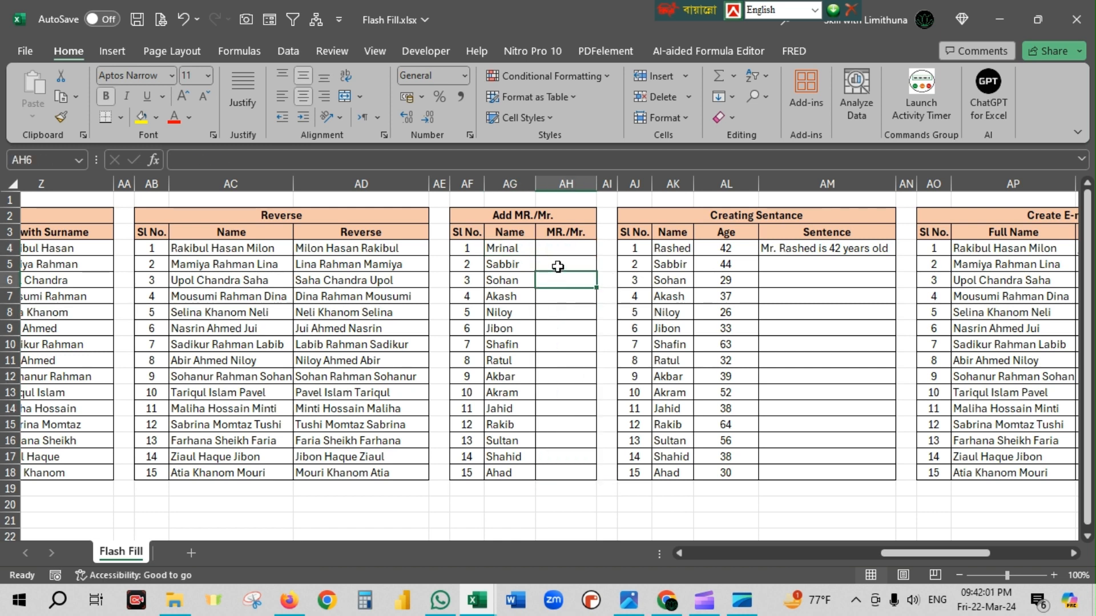
text(Mr.)
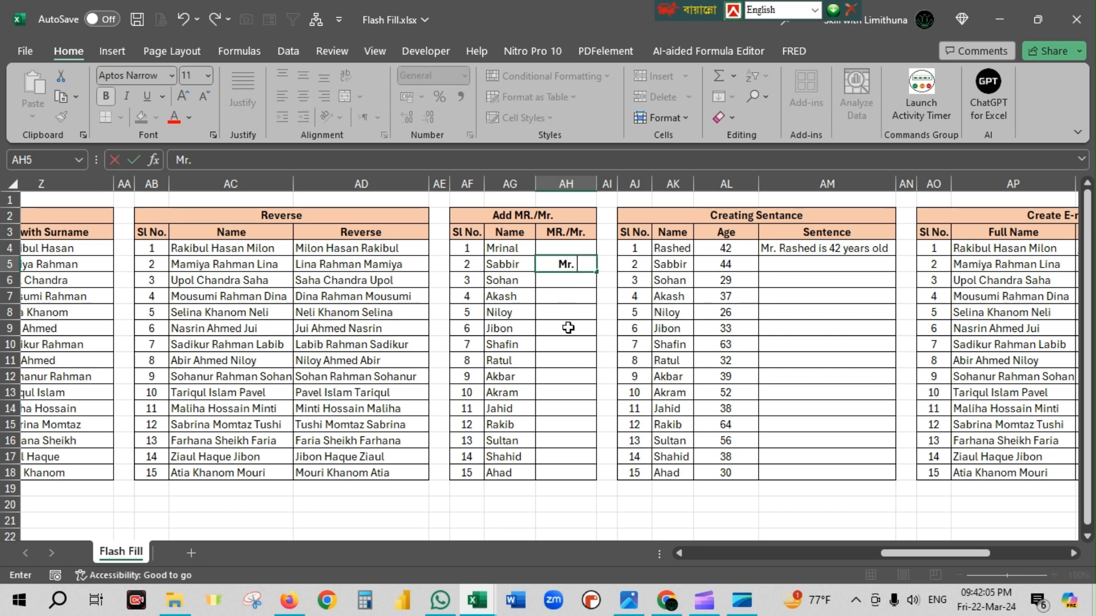
text( Sabbir)
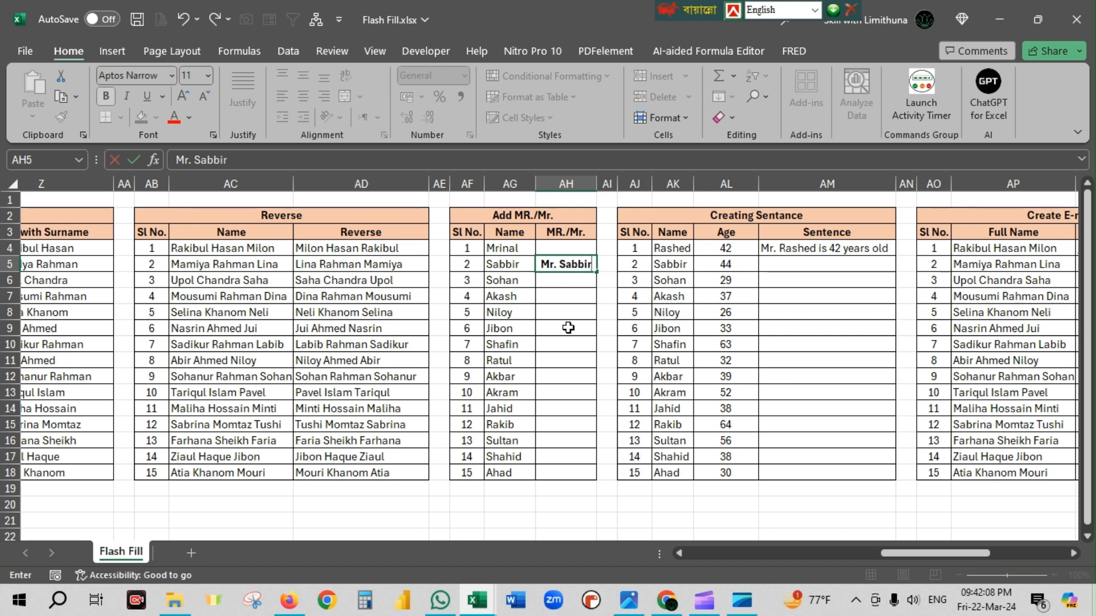
click(602, 329)
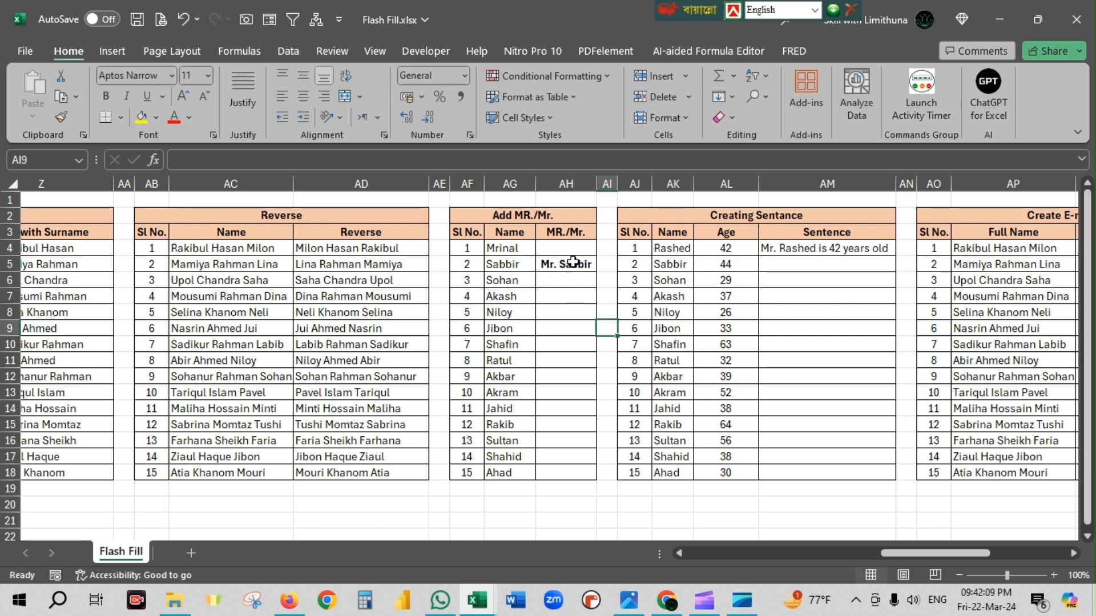
Try Flash Fill over AH5:AH18 from the sample in AH5, and clear AH6:AH18.
drag(572, 261, 589, 469)
key(ctrl+e)
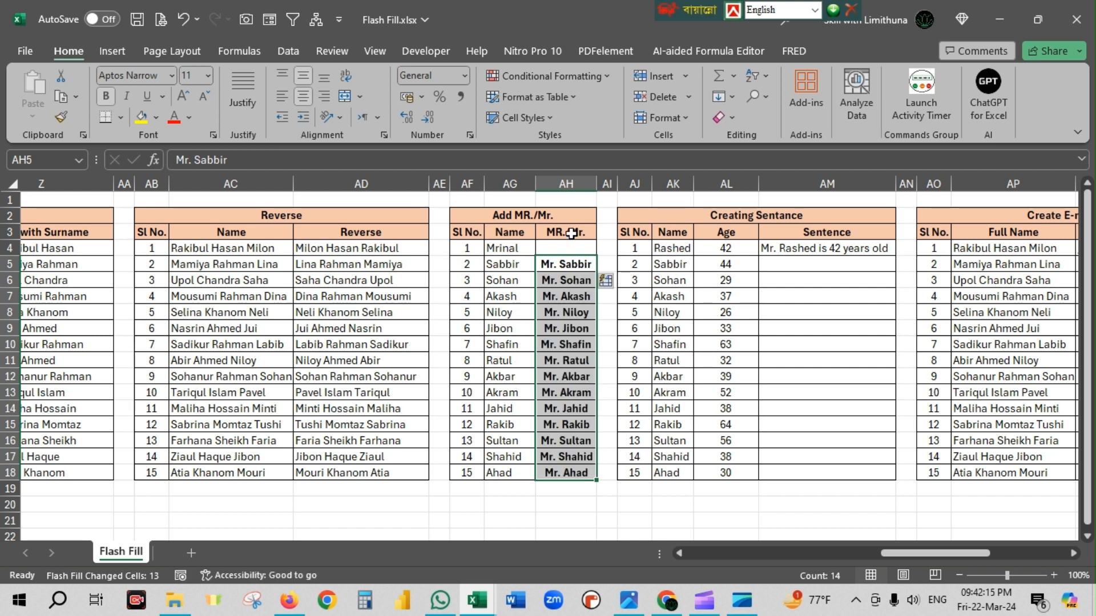
drag(578, 247, 582, 477)
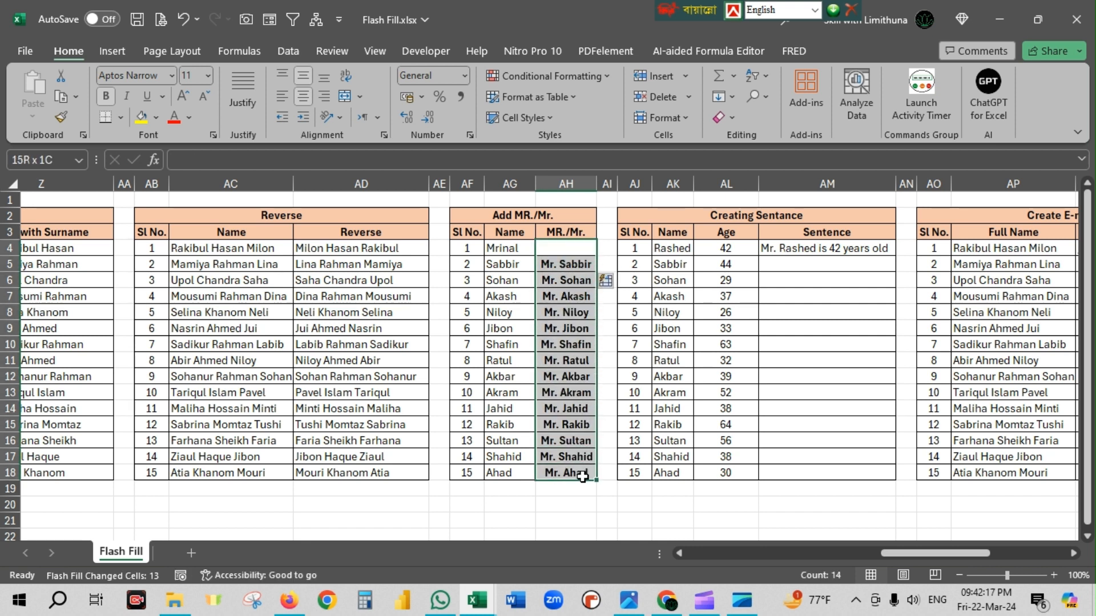
drag(577, 280, 570, 475)
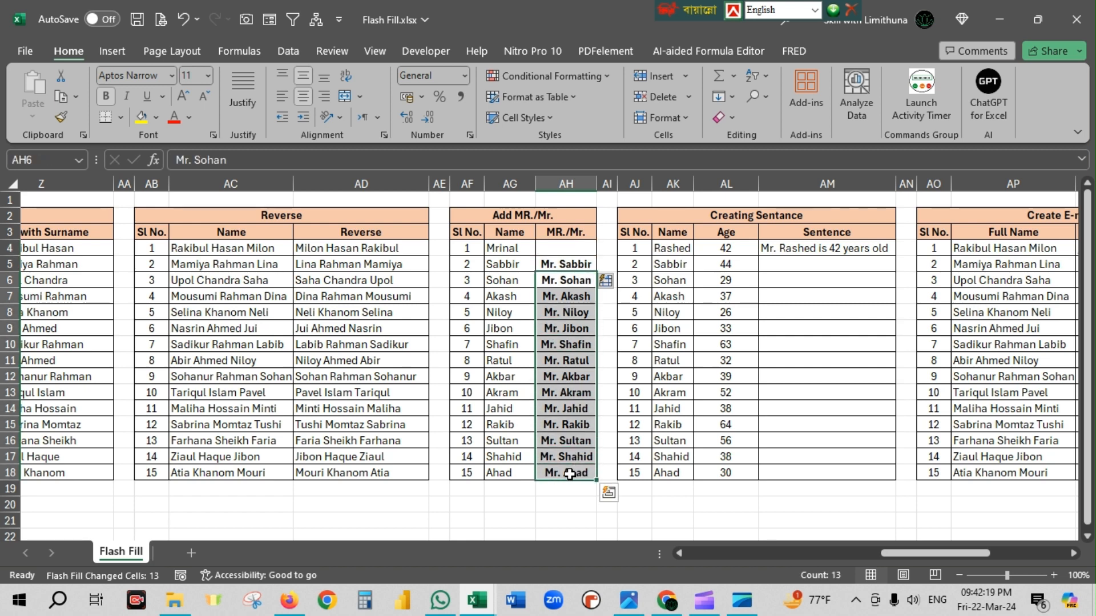
key(Delete)
Flash Fill the MR./Mr. column from AH6, following the sample in AH5, and review the prefixed names.
click(575, 263)
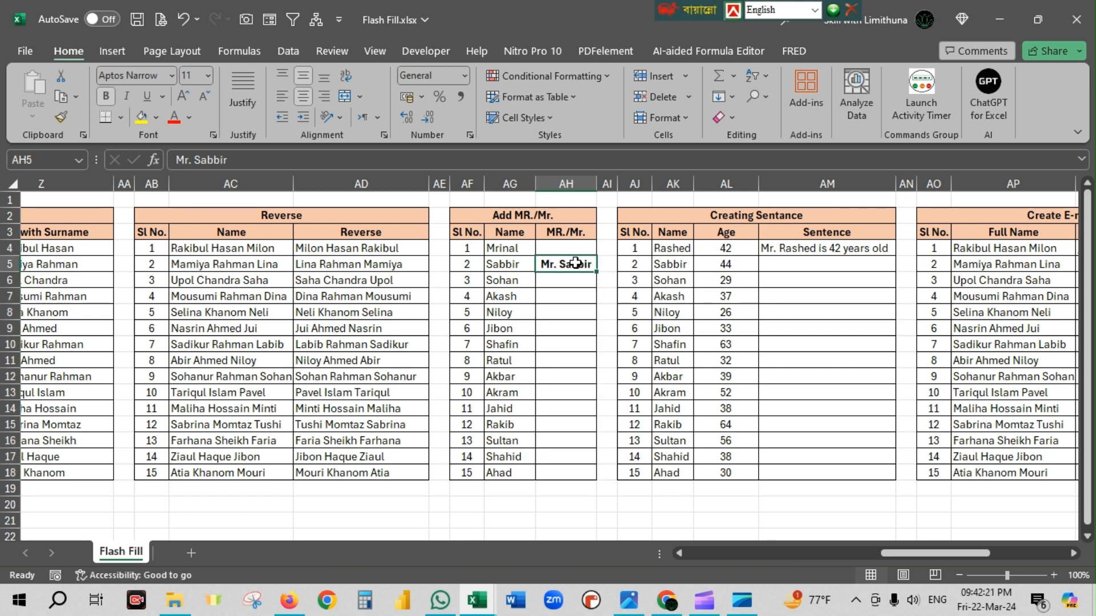
key(Down)
key(ctrl+e)
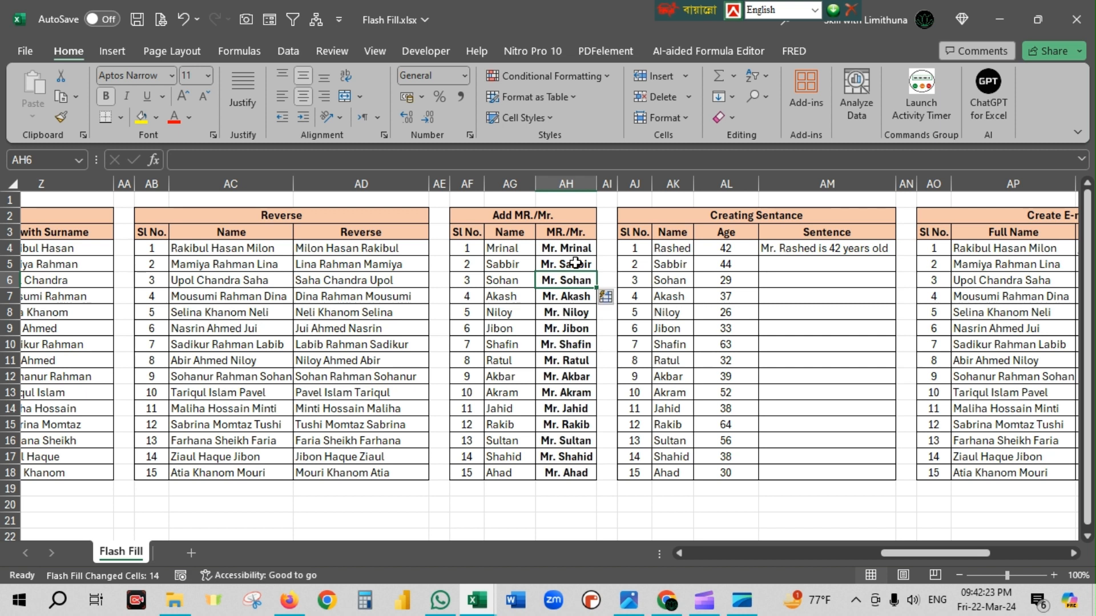
click(574, 249)
drag(563, 286, 547, 491)
click(567, 504)
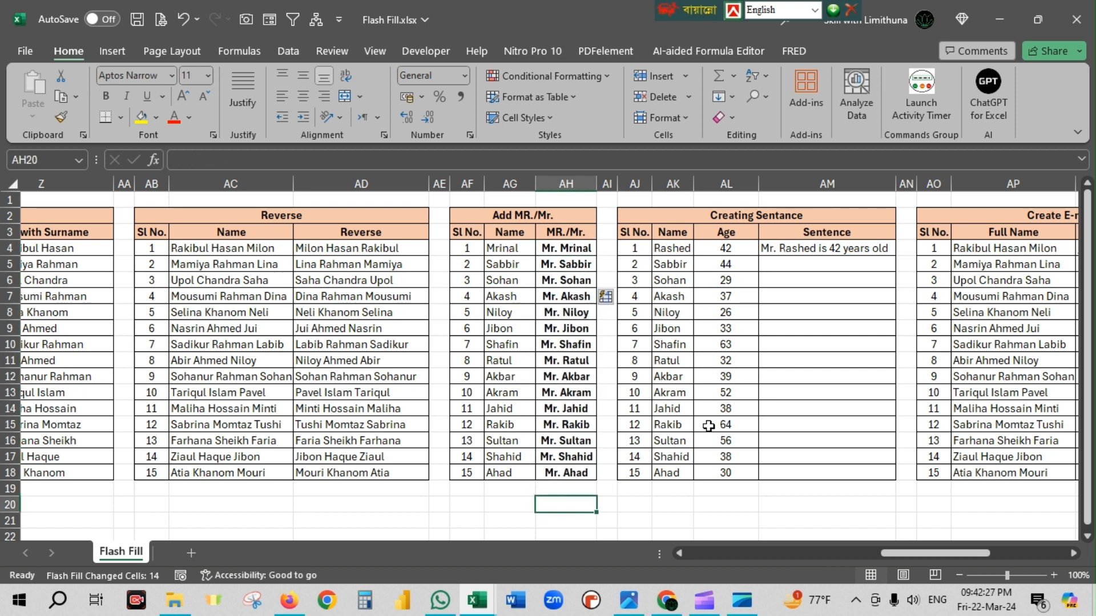
Flash Fill the Sentence column of the Creating Sentance table from AM5, following the name-and-age sentence sample in AM4.
drag(888, 553, 910, 554)
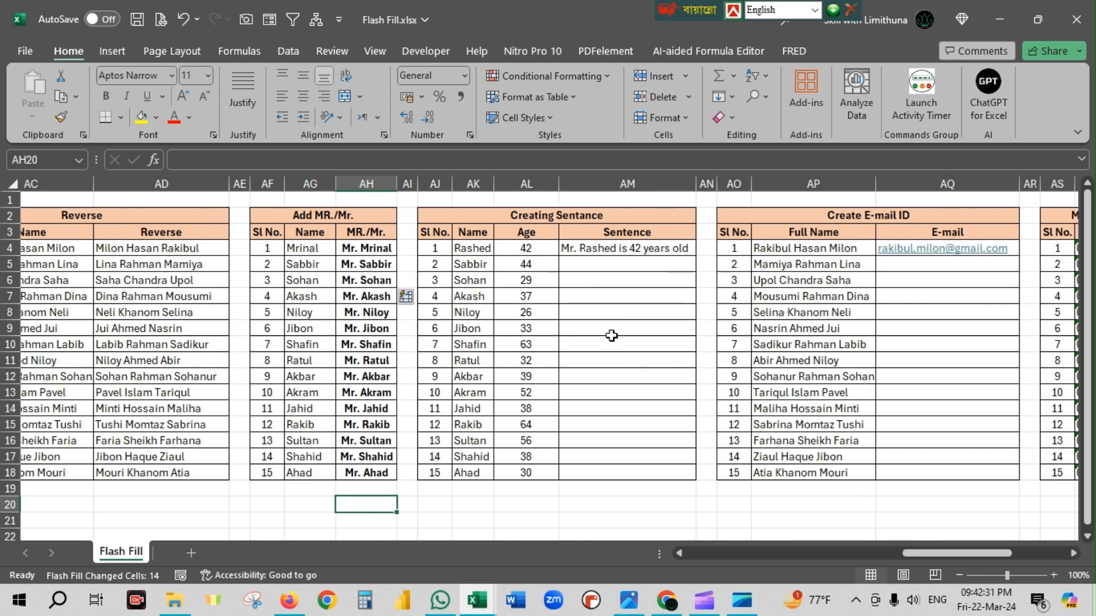
click(589, 246)
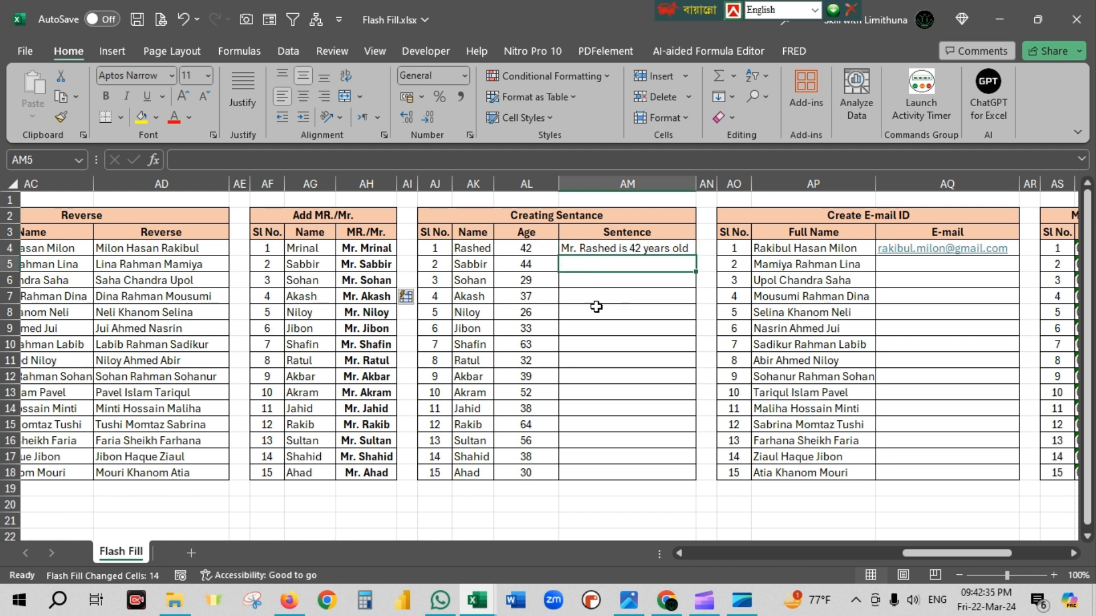
click(468, 250)
click(530, 252)
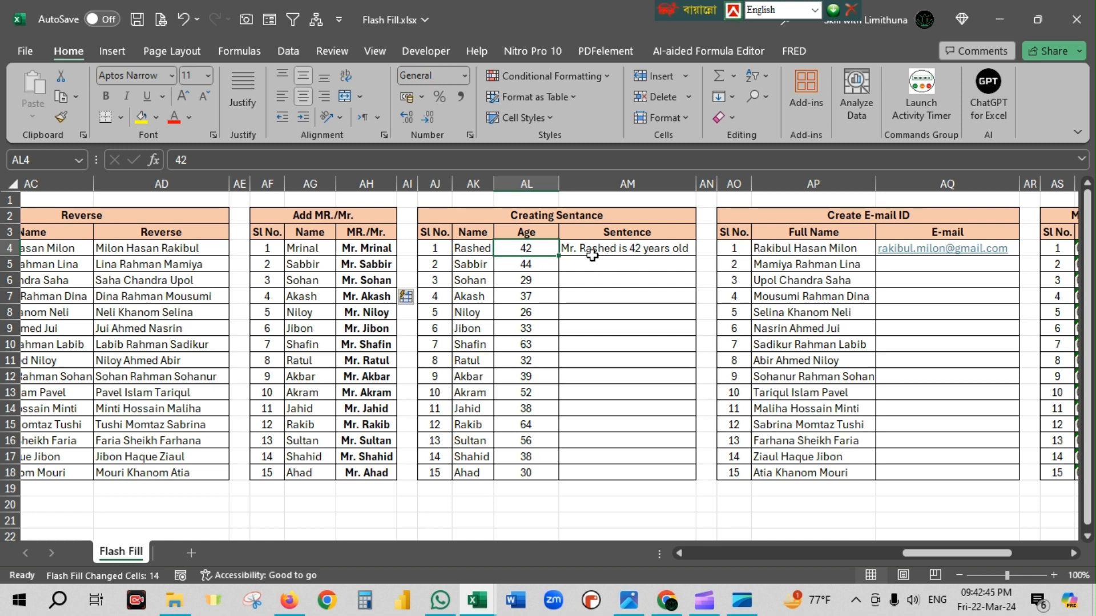
click(660, 246)
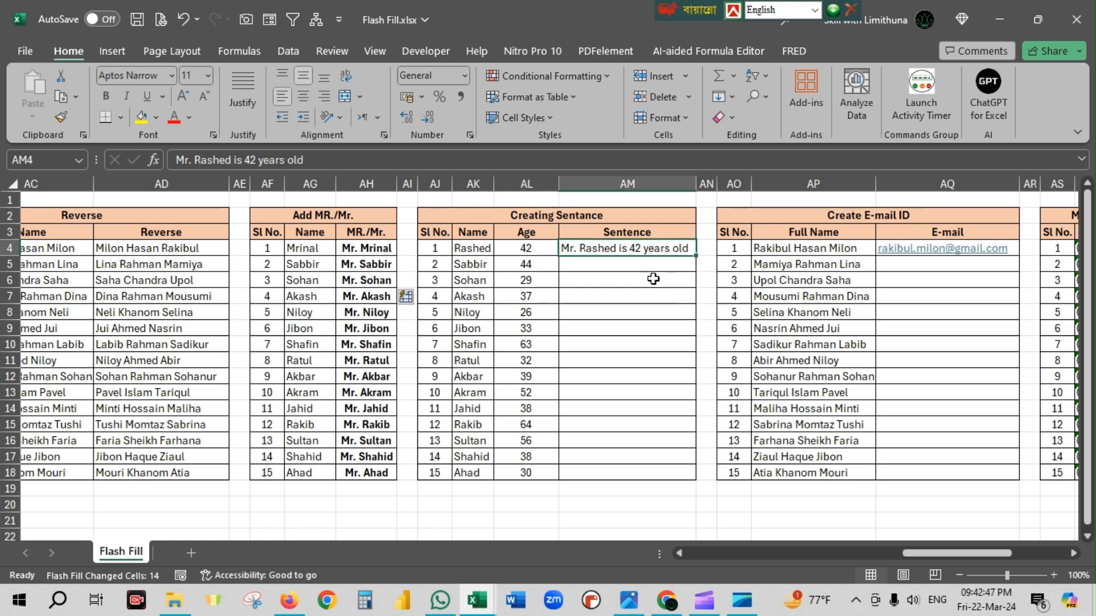
key(Down)
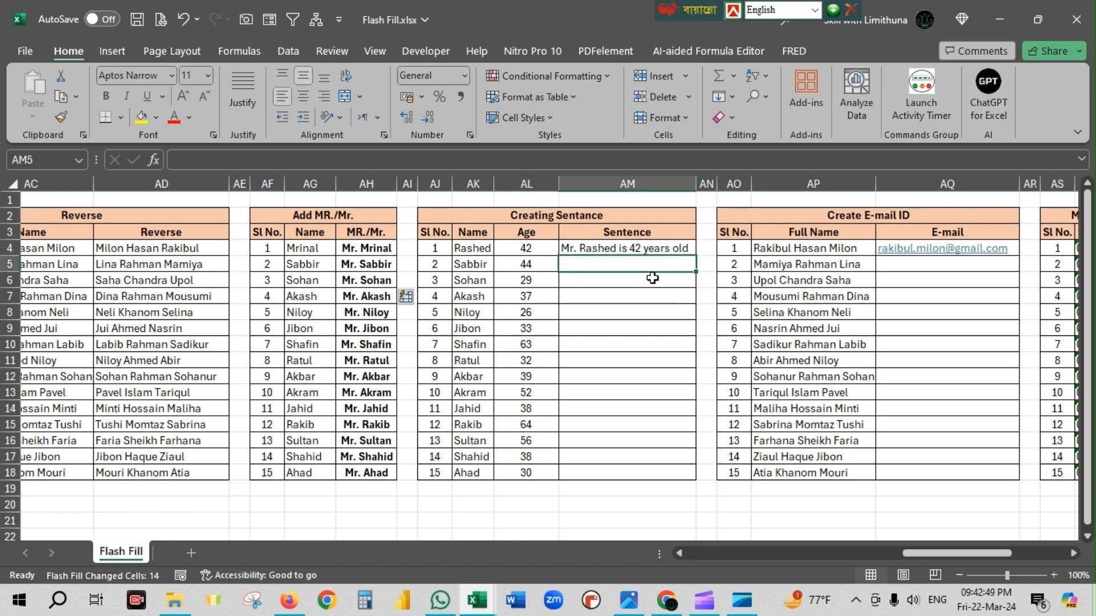
key(ctrl+e)
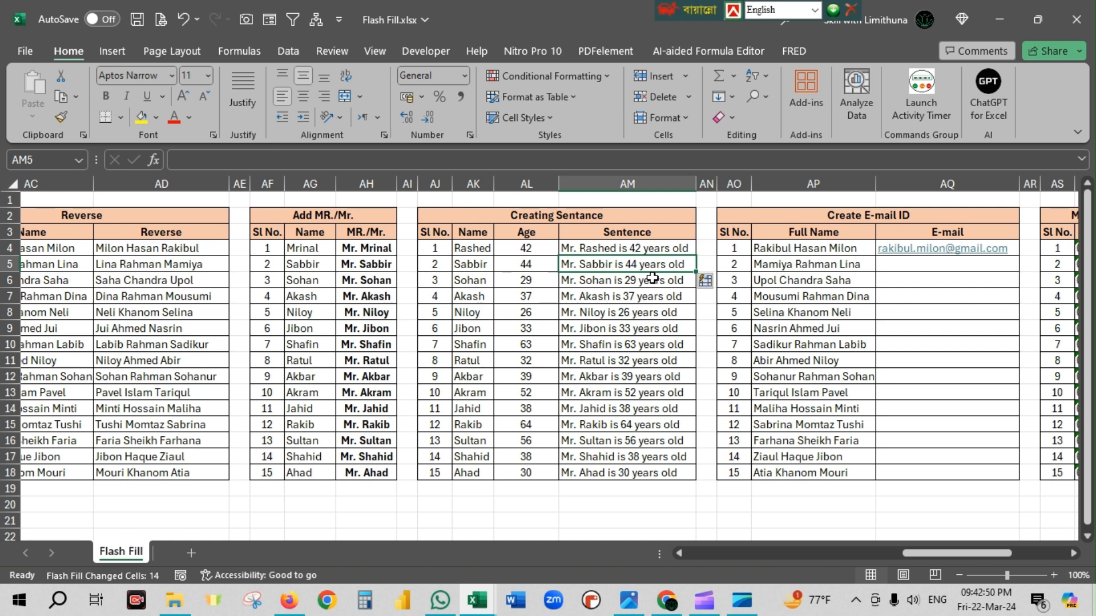
Check the sentences in AM4:AM18 against the Name and Age columns.
click(469, 267)
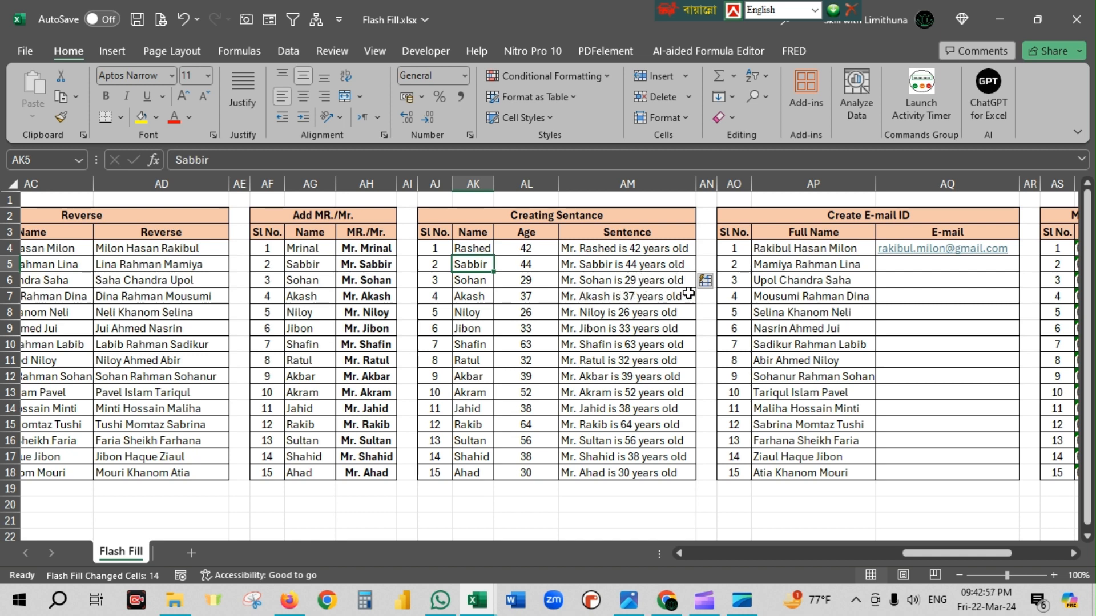
click(483, 283)
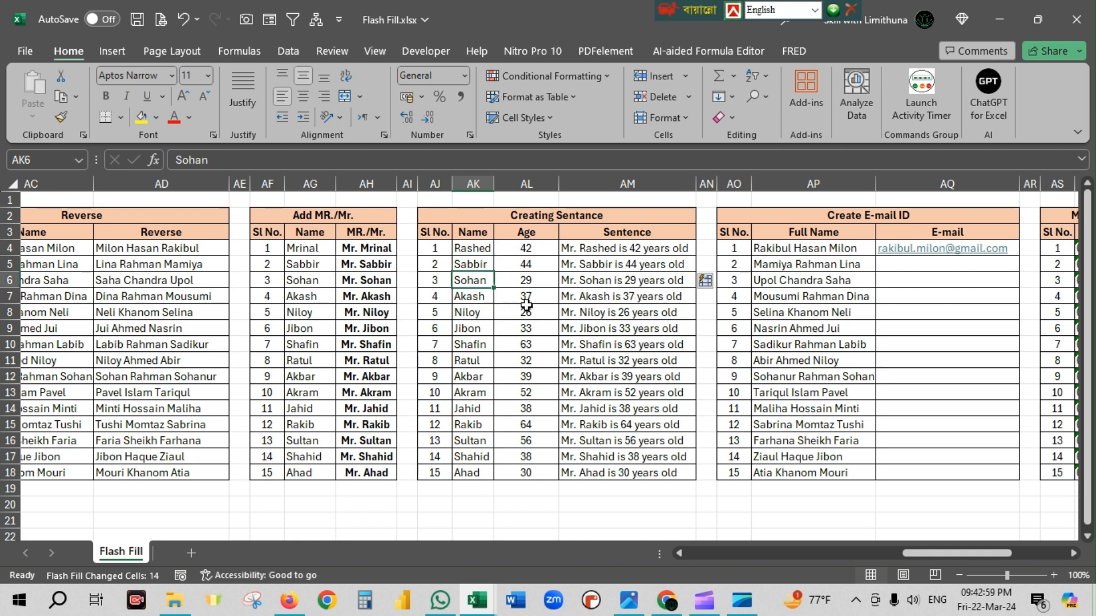
click(534, 283)
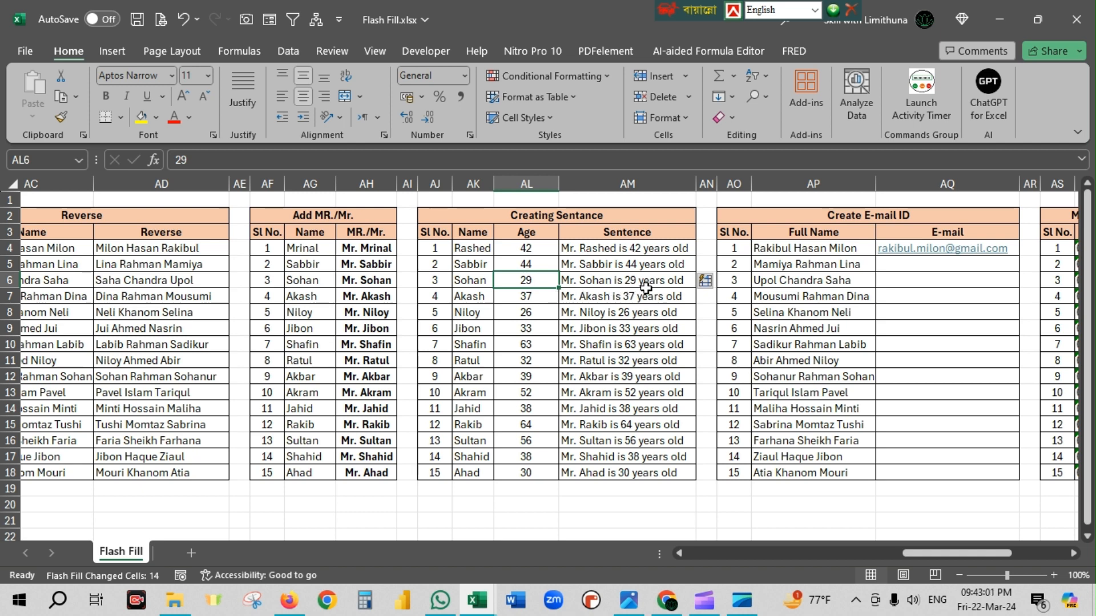
click(592, 252)
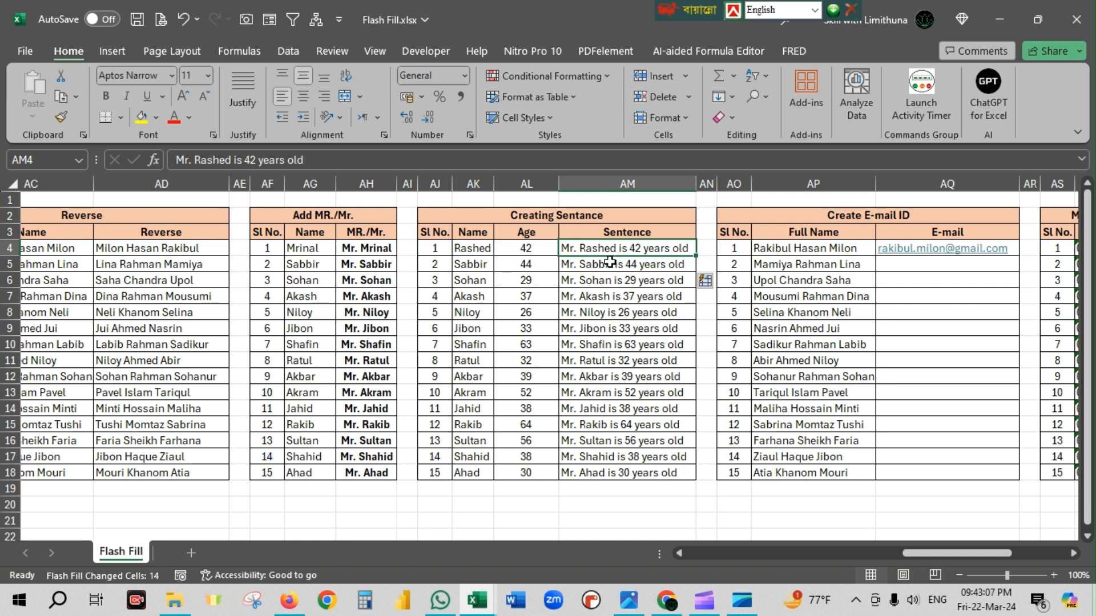
drag(610, 261, 617, 476)
click(635, 498)
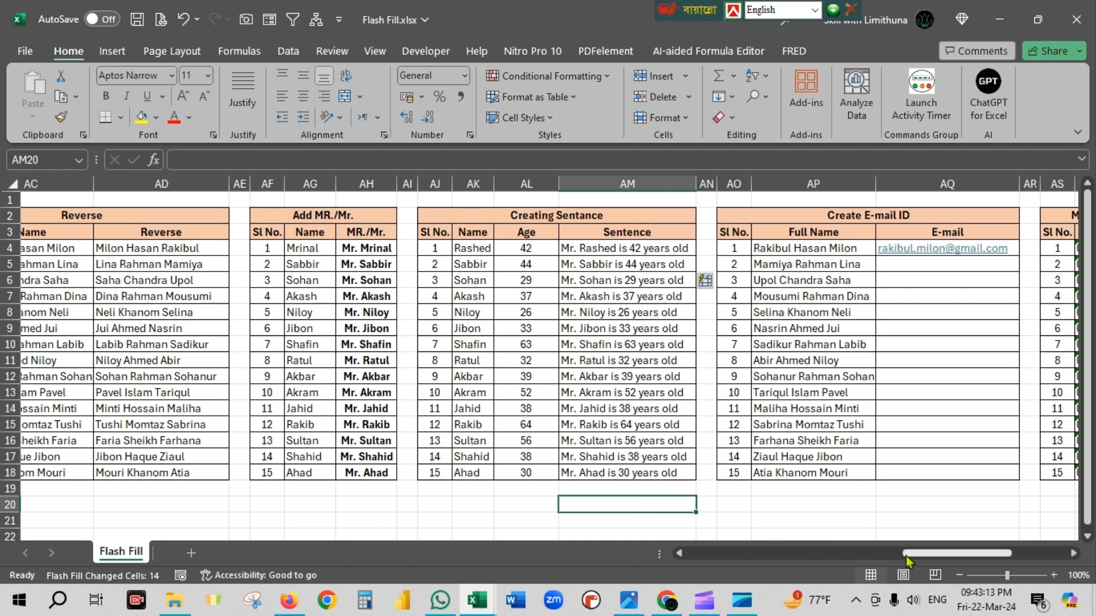
Clear the sample e-mail address in AQ4 of the Create E-mail ID table.
drag(906, 556, 949, 556)
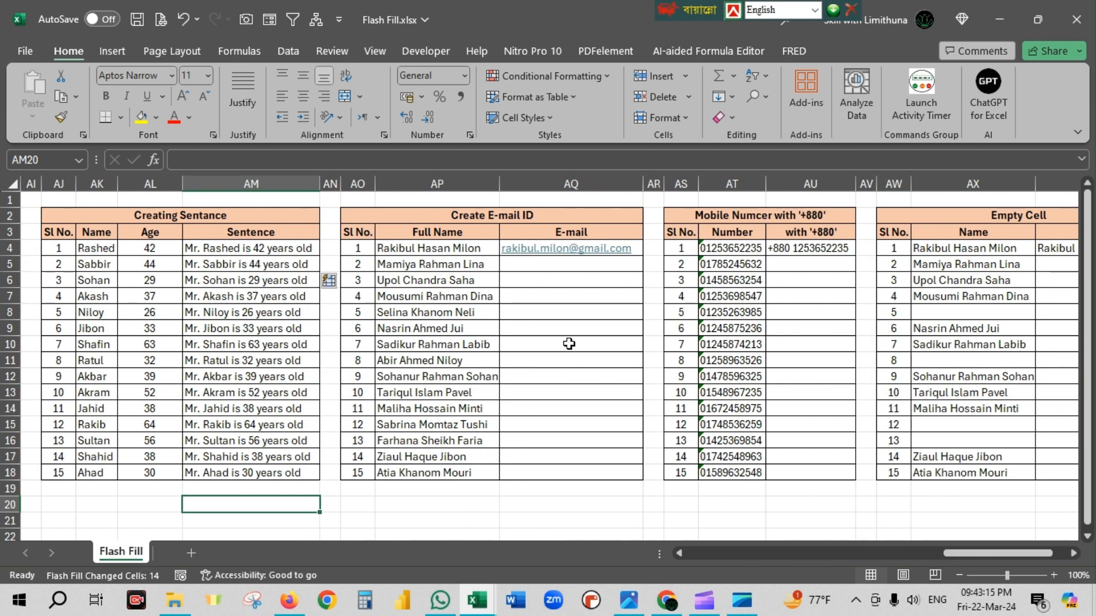
click(634, 248)
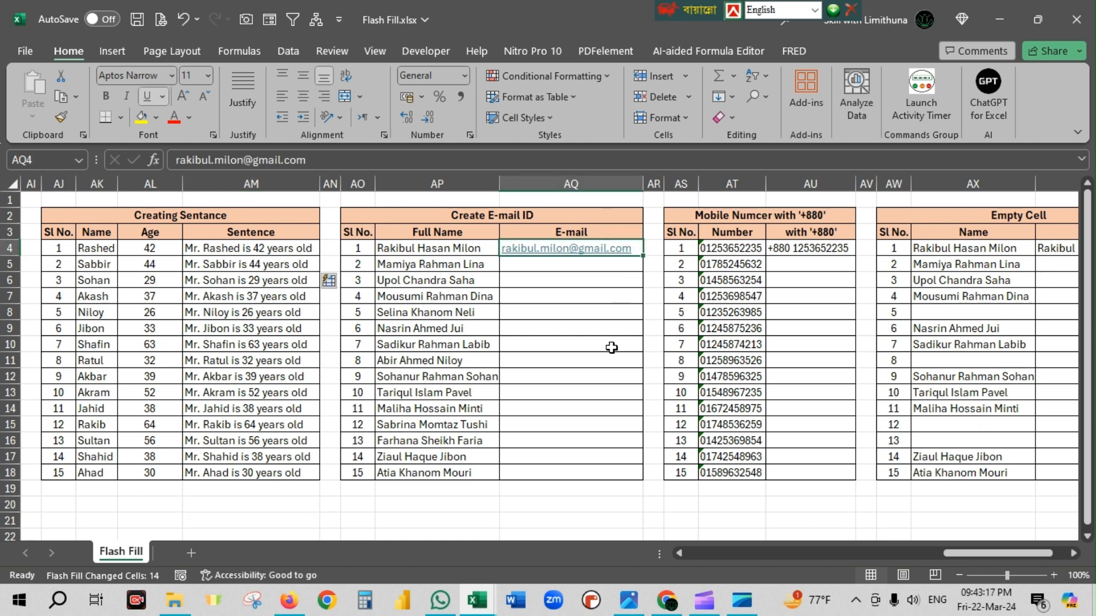
key(Delete)
click(580, 312)
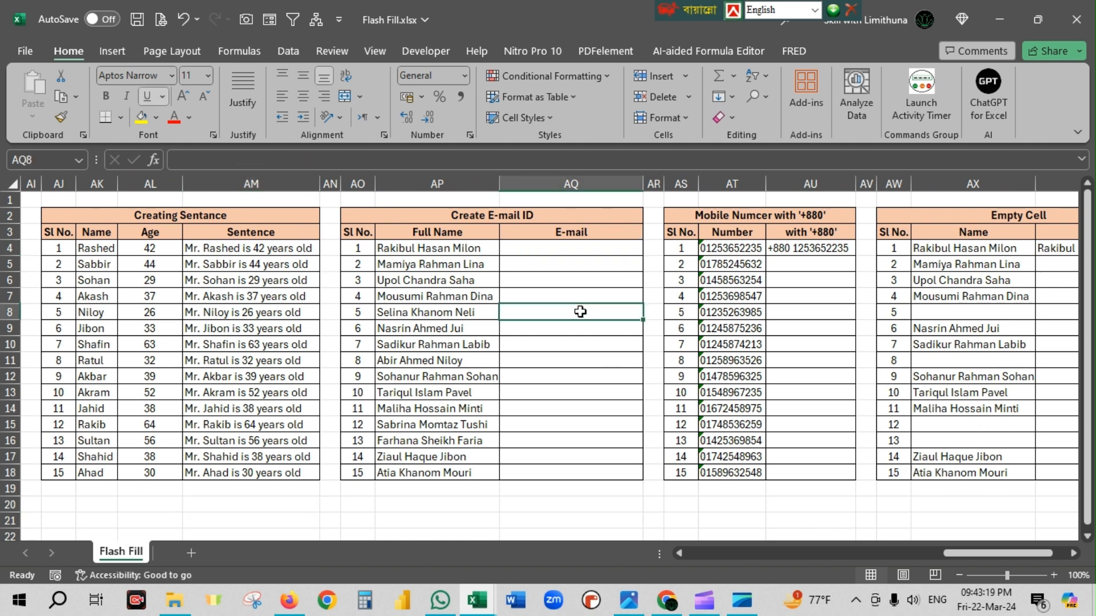
Enter the first person's Gmail address in AQ4 as lowercase first name, dot, last name, and Flash Fill the E-mail column from AQ5.
click(577, 251)
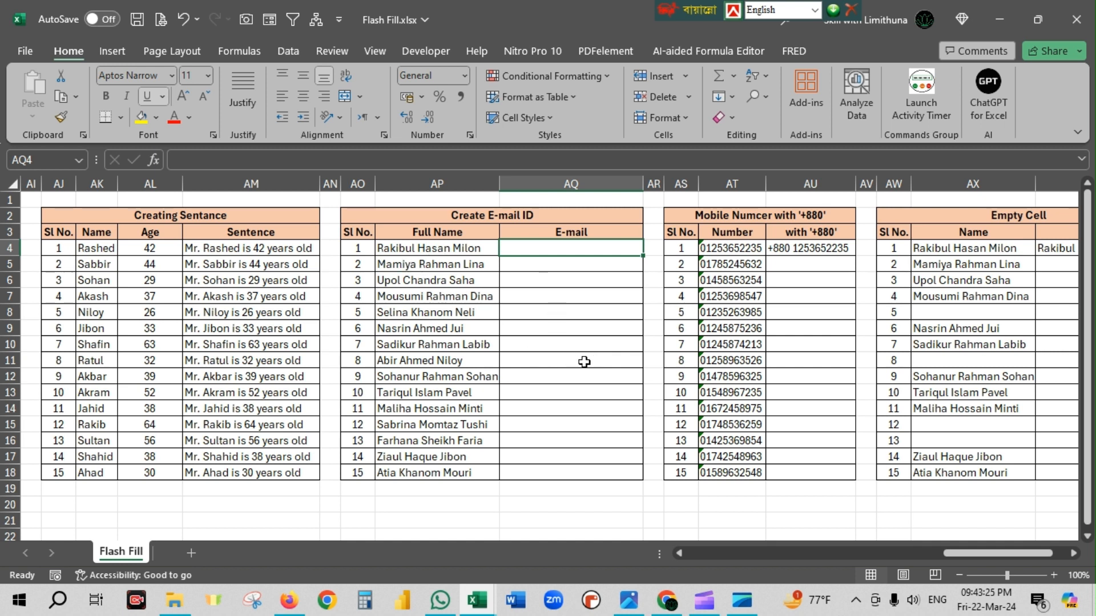
text(rai)
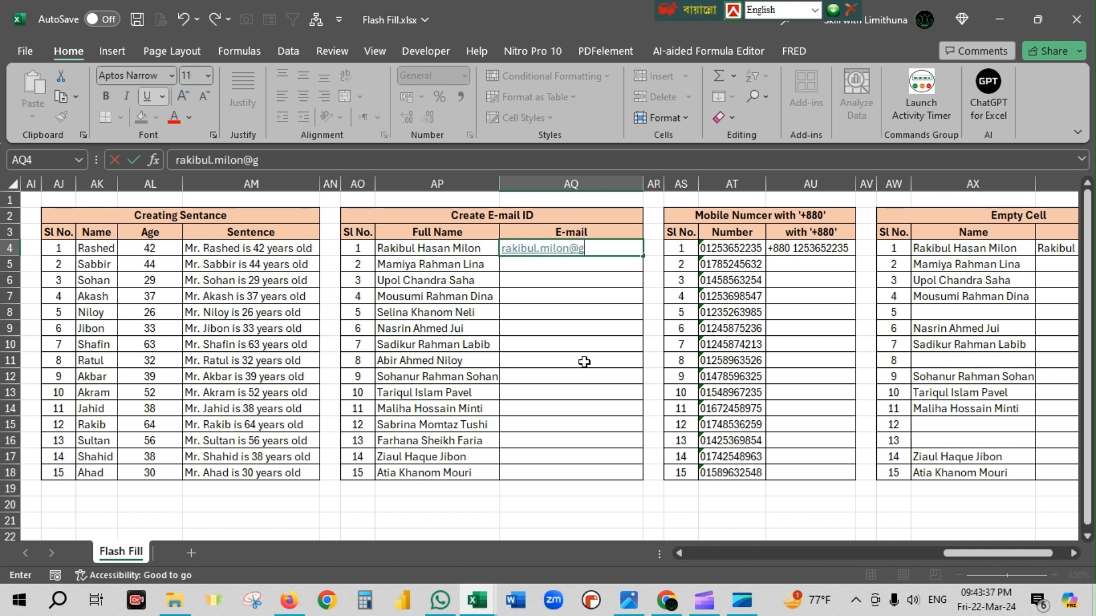
text(mail.com)
key(Return)
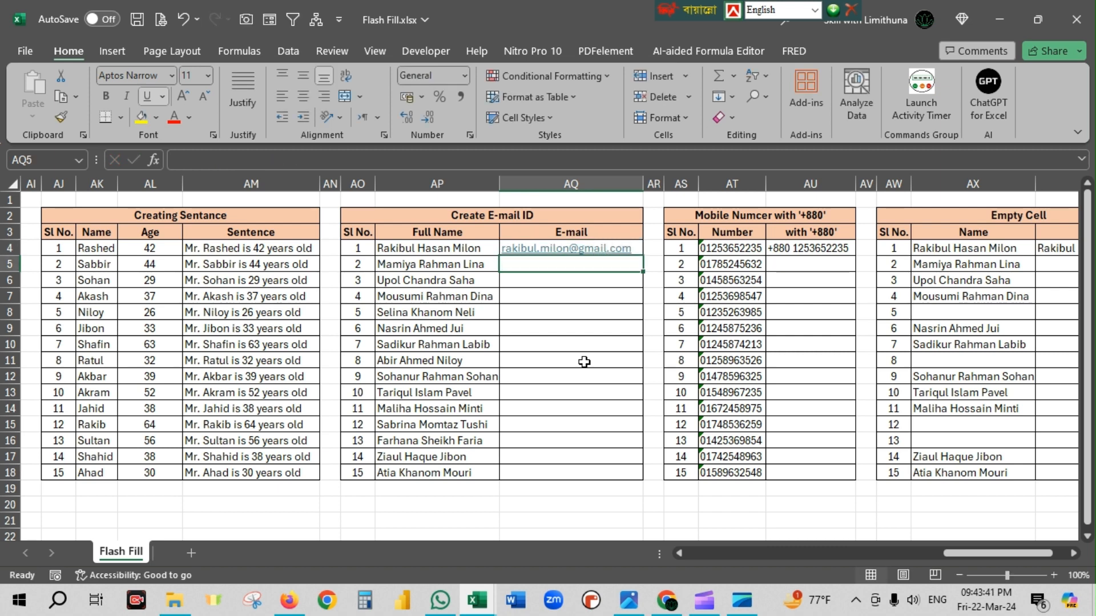
key(ctrl+e)
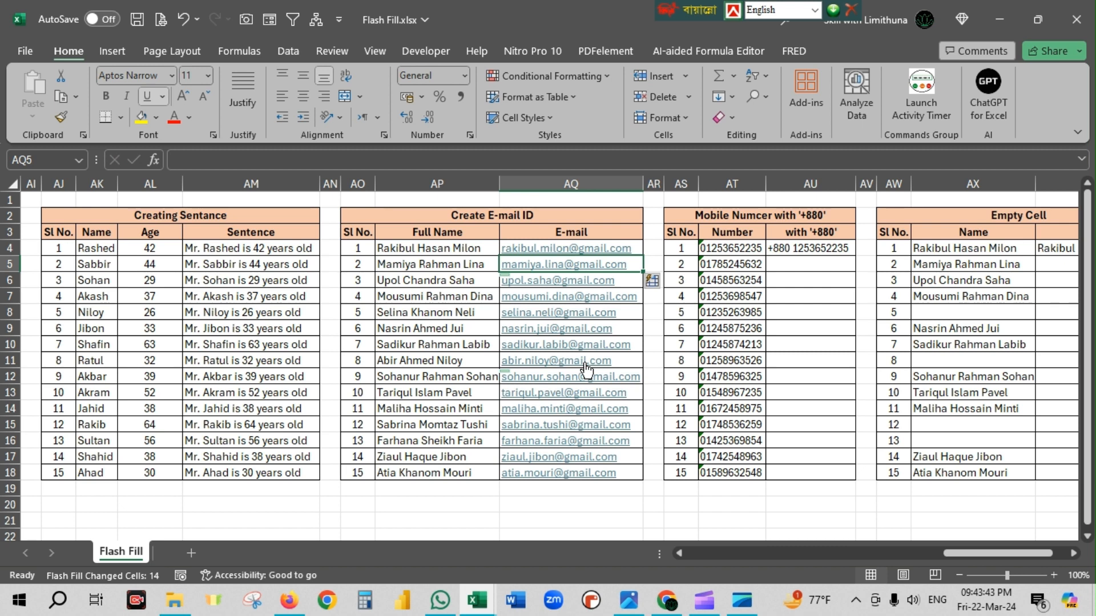
click(618, 521)
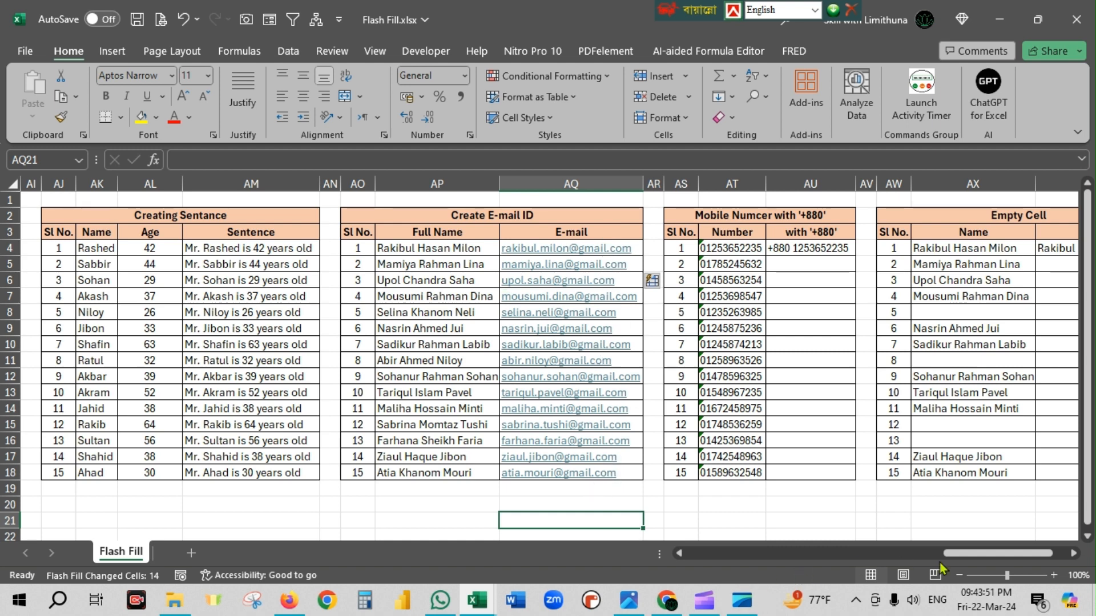
Flash Fill the with '+880' column from AU5, following the sample in AU4, and compare the results with the Number column.
drag(964, 556, 985, 553)
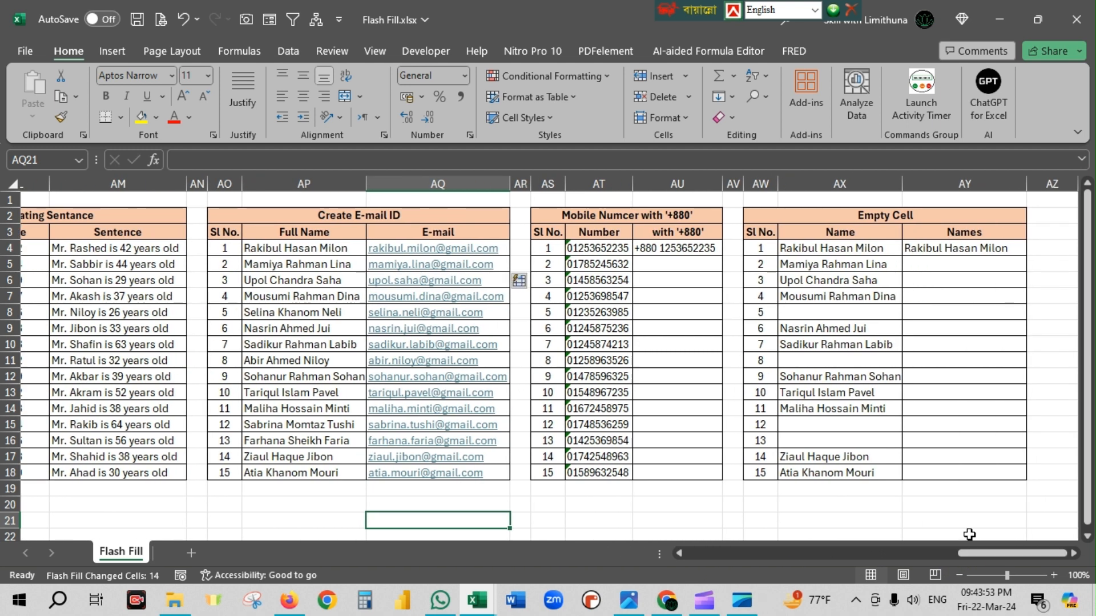
click(610, 251)
drag(611, 251, 618, 469)
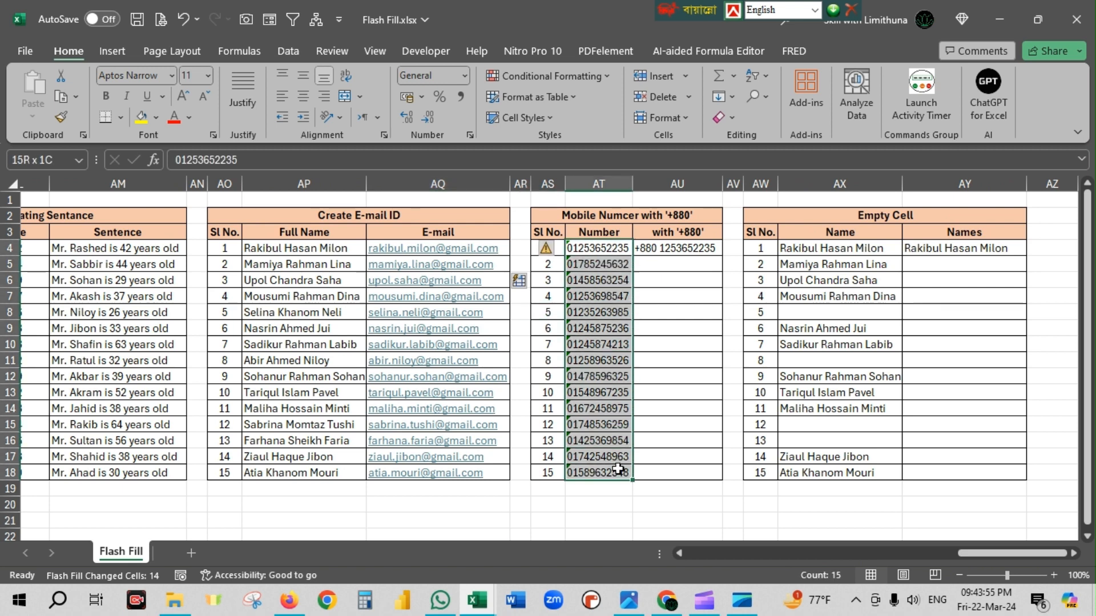
click(666, 250)
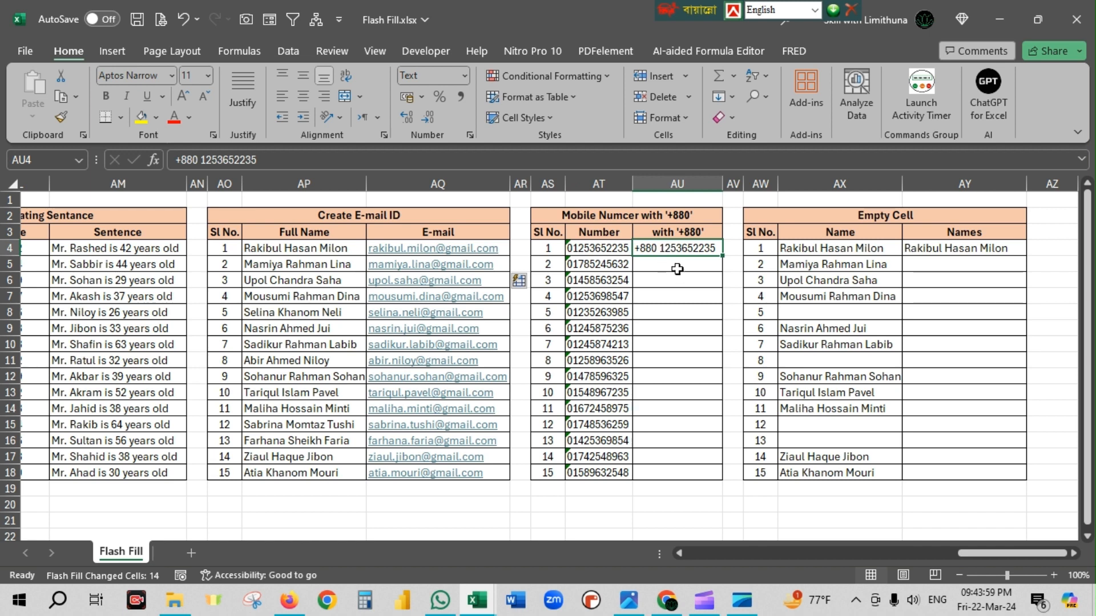
click(677, 267)
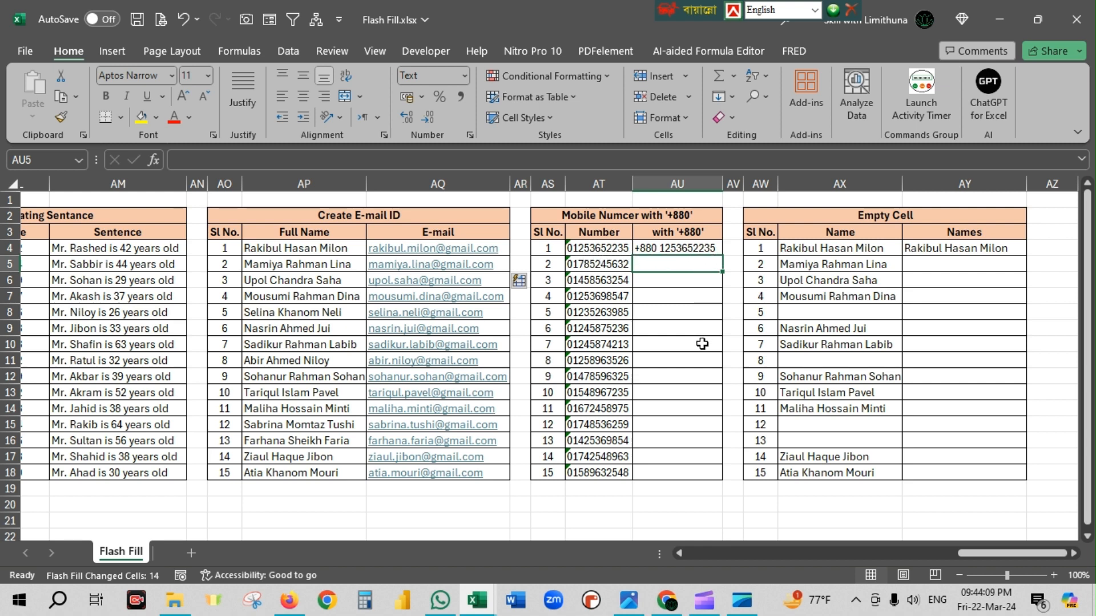
key(ctrl+e)
drag(605, 266, 608, 467)
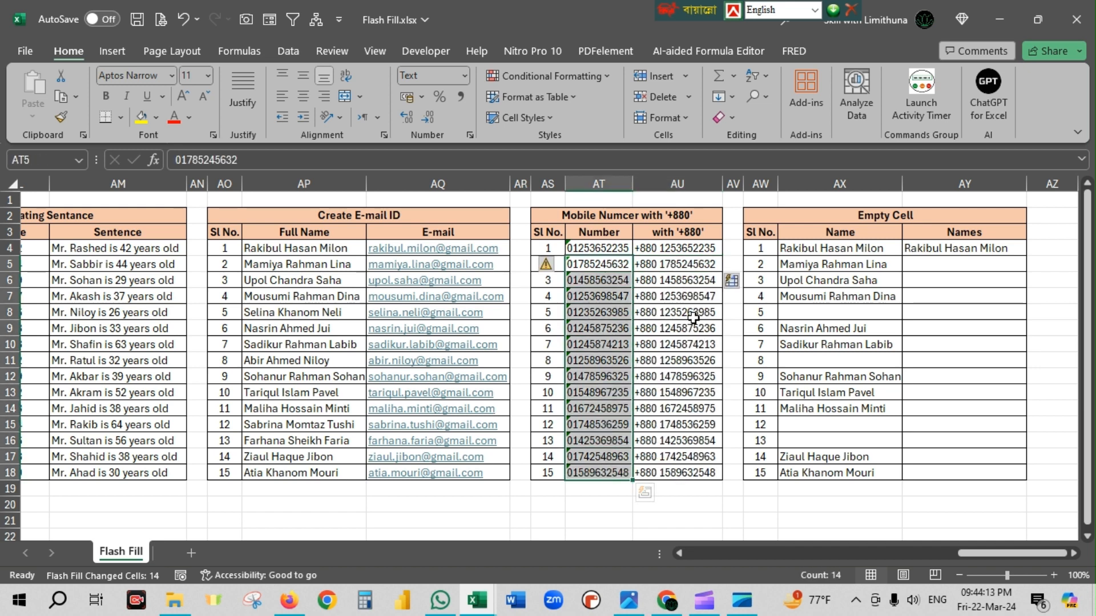
Review the blank Name cells of the Empty Cell table and try Flash Fill on the Names column from the single cell AY5.
drag(660, 264, 665, 473)
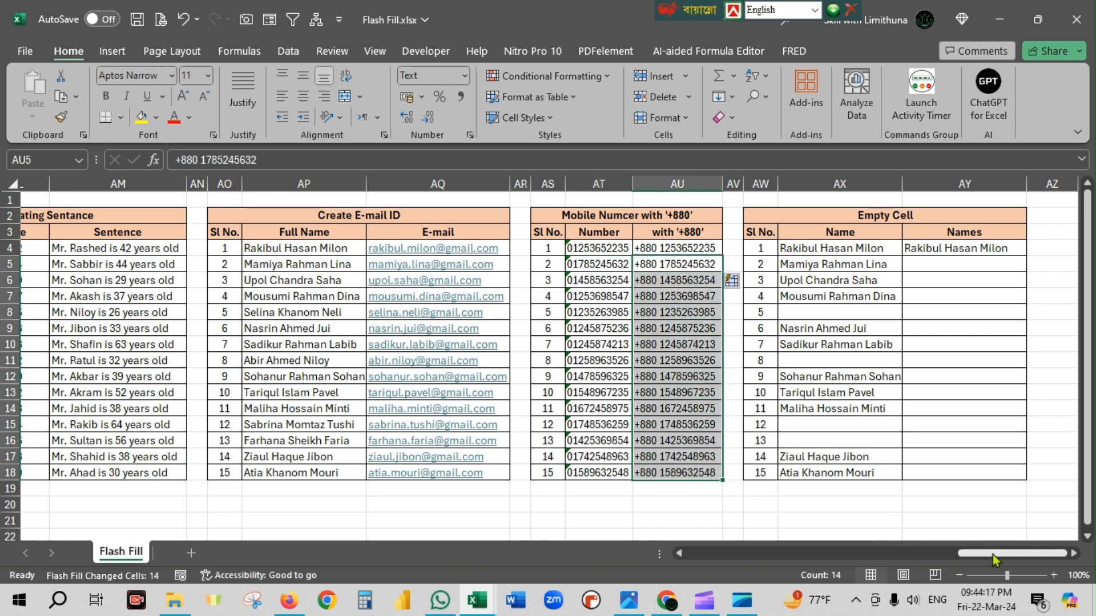
click(964, 375)
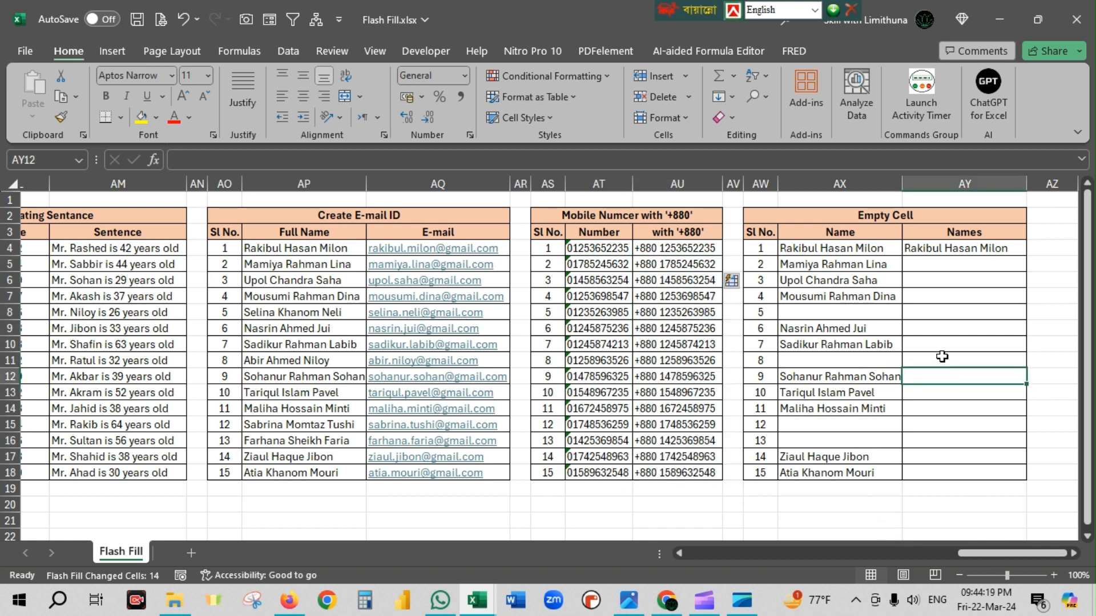
click(822, 315)
click(852, 361)
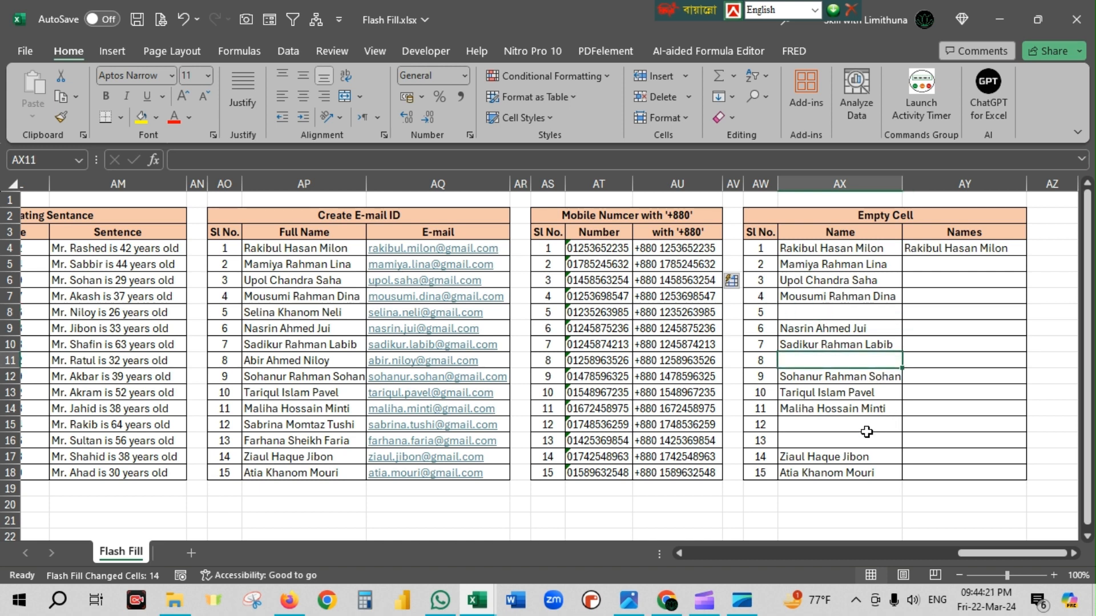
drag(867, 429, 873, 443)
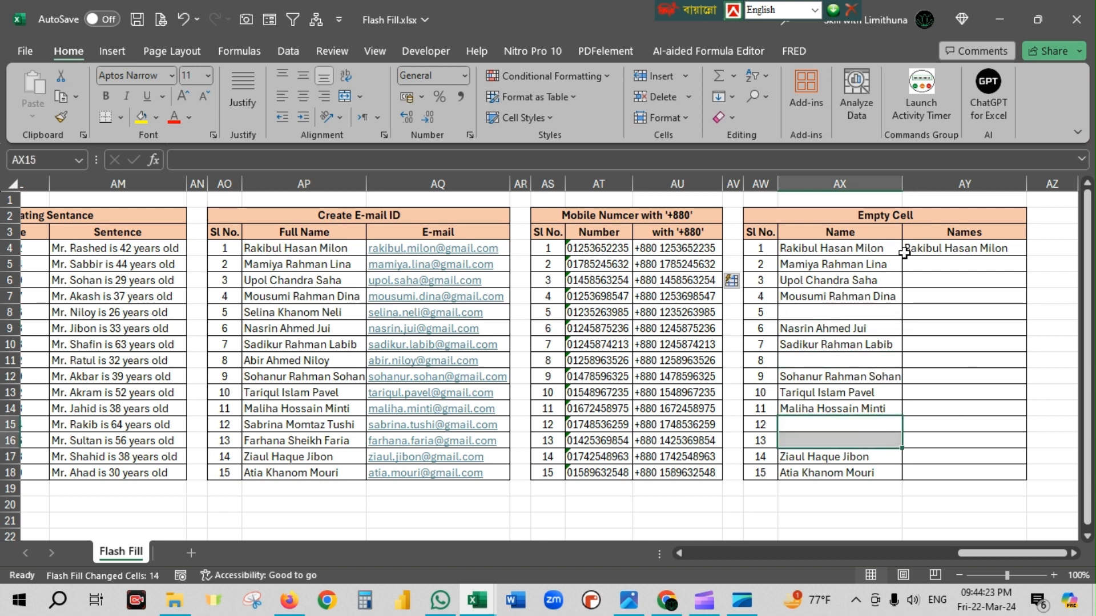
click(961, 295)
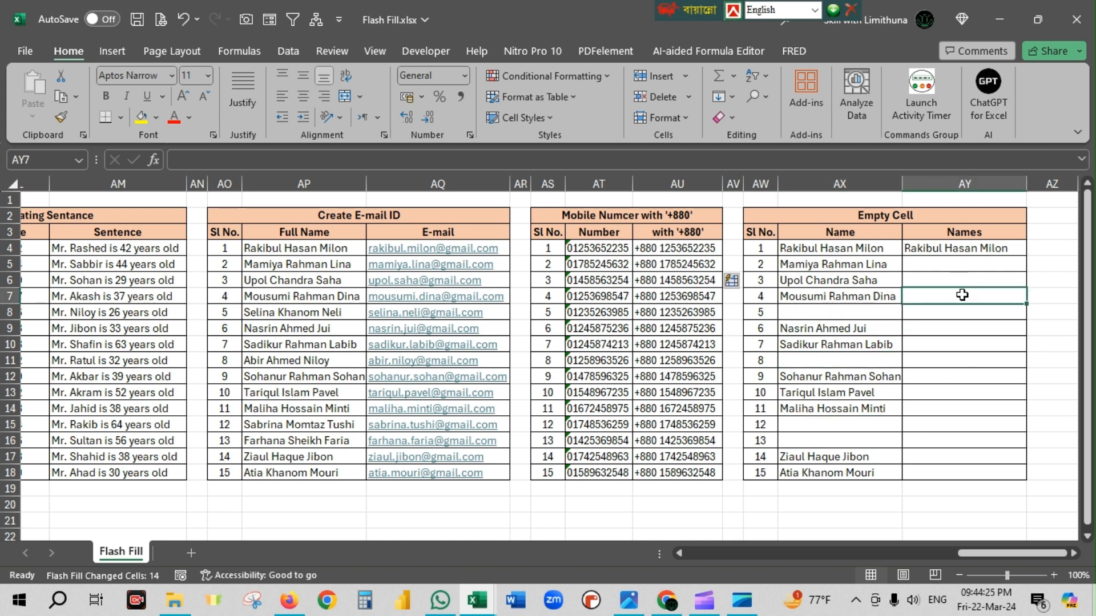
click(947, 261)
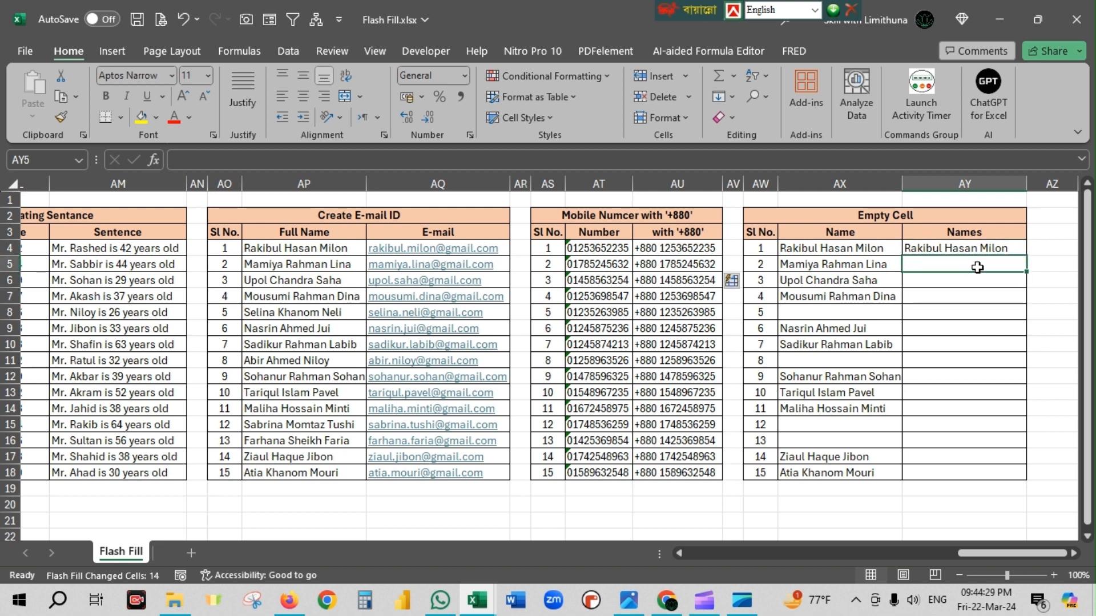
key(ctrl+e)
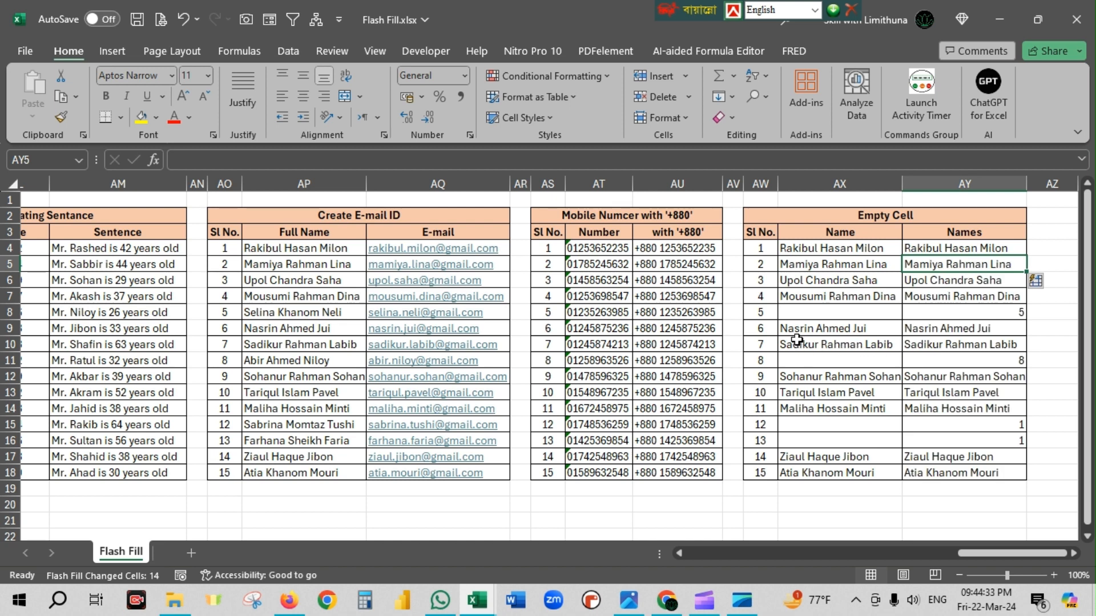
Compare the filled entries in AY8, AY11 and AY15:AY16 with their serial numbers, and clear AY5:AY18.
click(1020, 313)
click(765, 360)
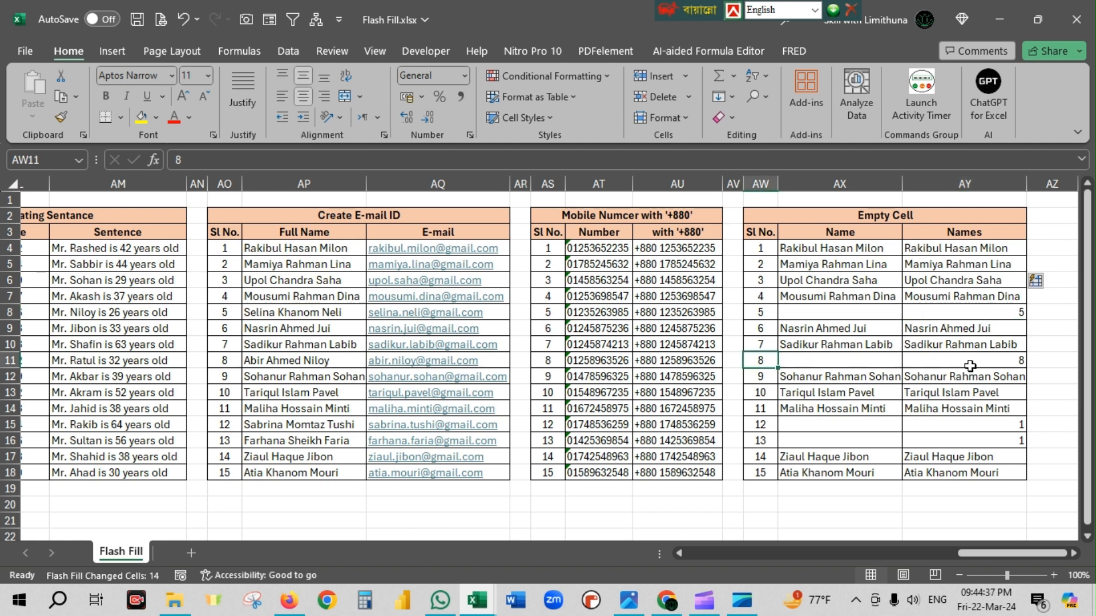
click(990, 361)
drag(760, 426, 760, 440)
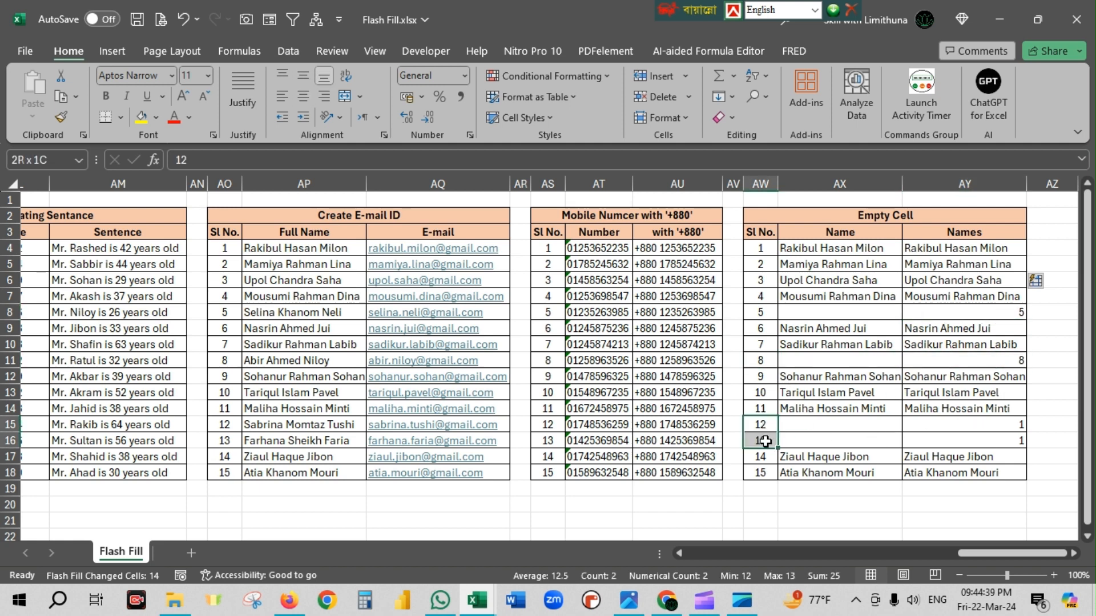
drag(1008, 425, 1009, 437)
drag(970, 264, 985, 474)
key(Delete)
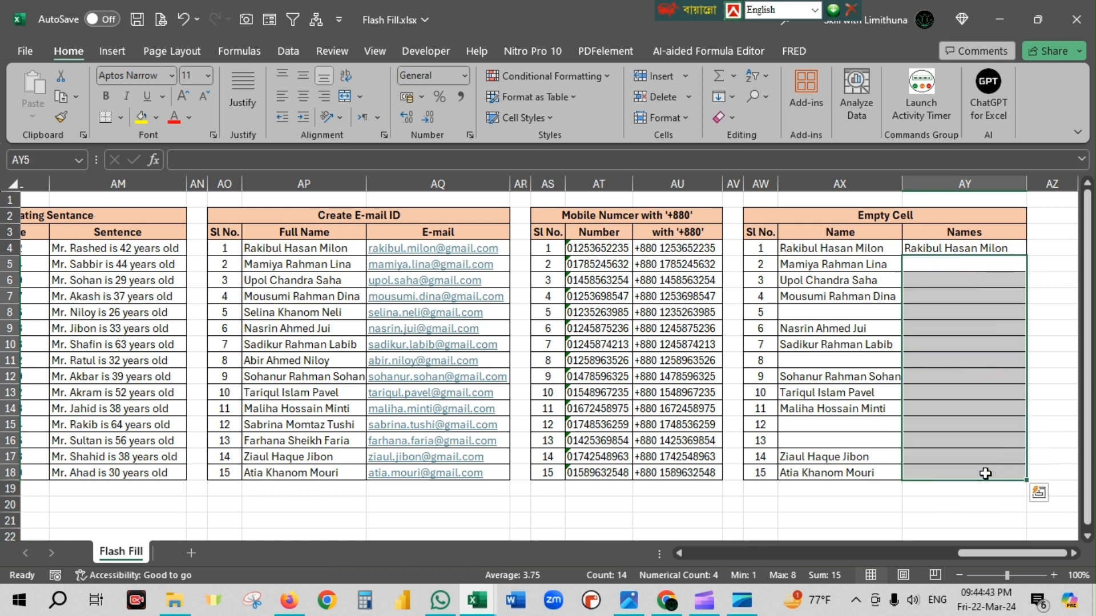
Flash Fill the whole Names range AY4:AY18 of the Empty Cell table and check the rows whose Name is blank.
click(978, 326)
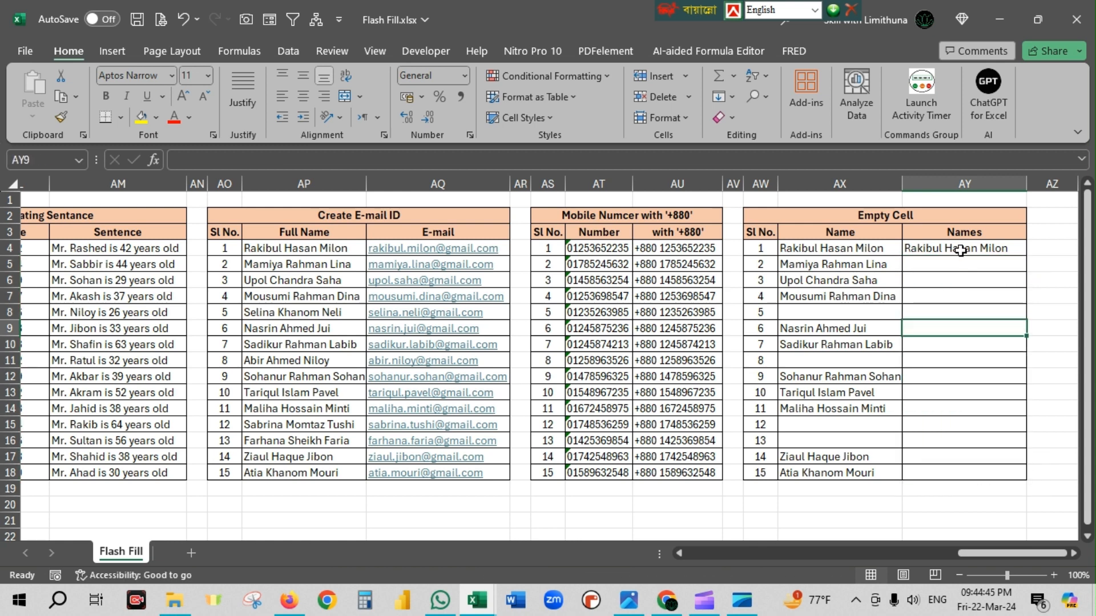
drag(963, 251, 979, 470)
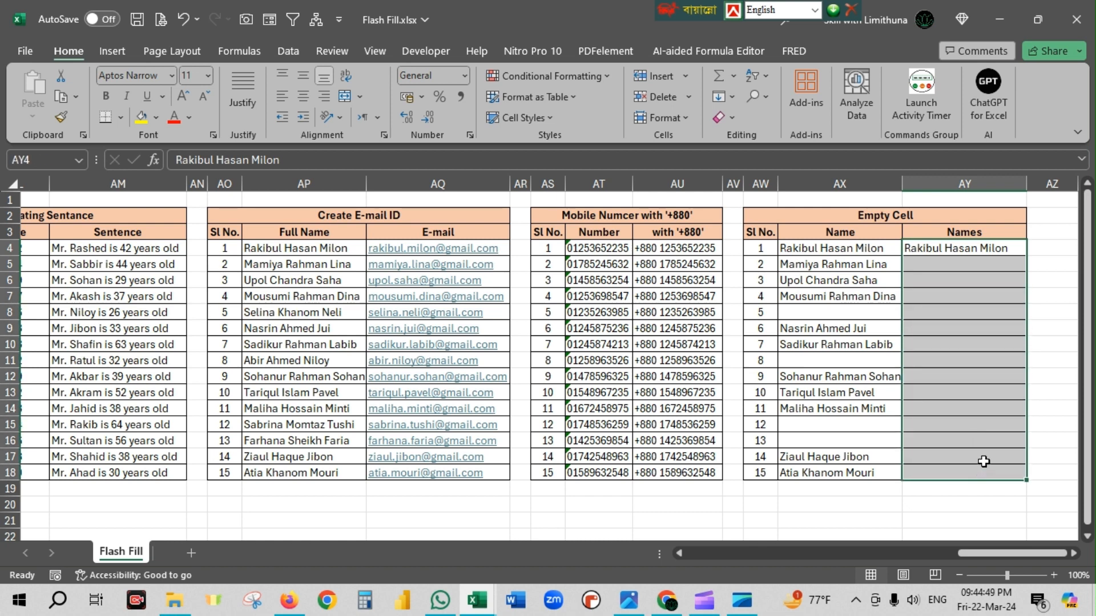
key(ctrl+e)
click(1002, 310)
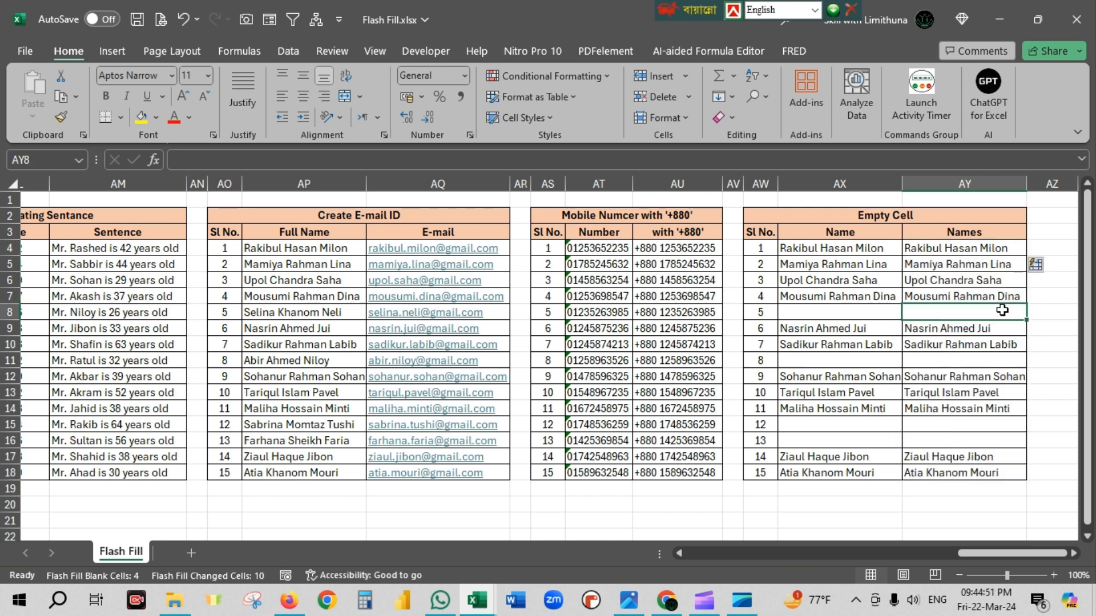
click(1004, 357)
click(1012, 425)
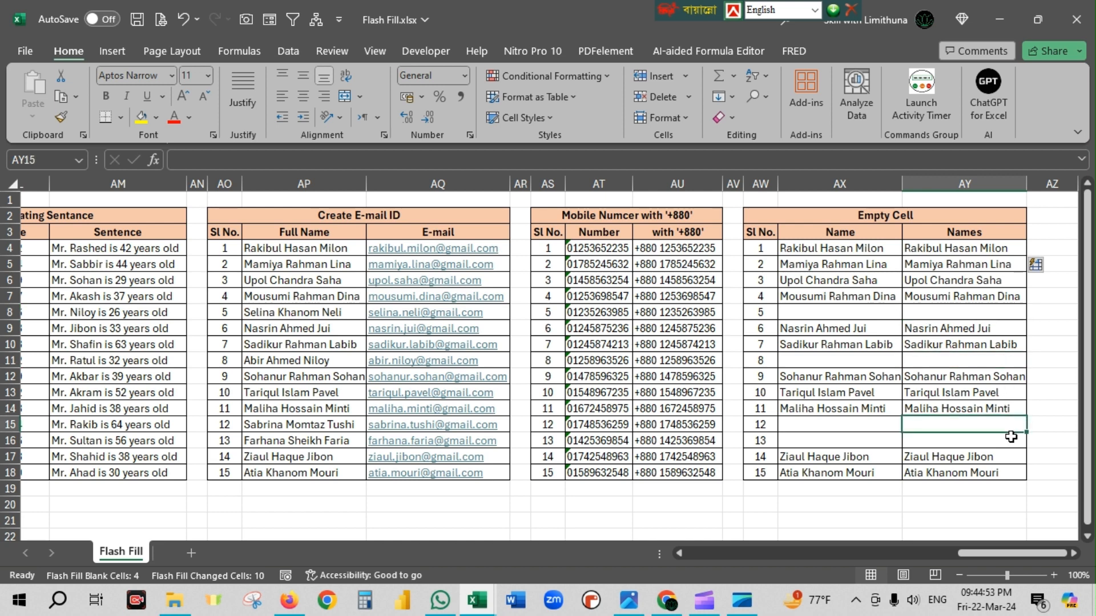
click(1013, 440)
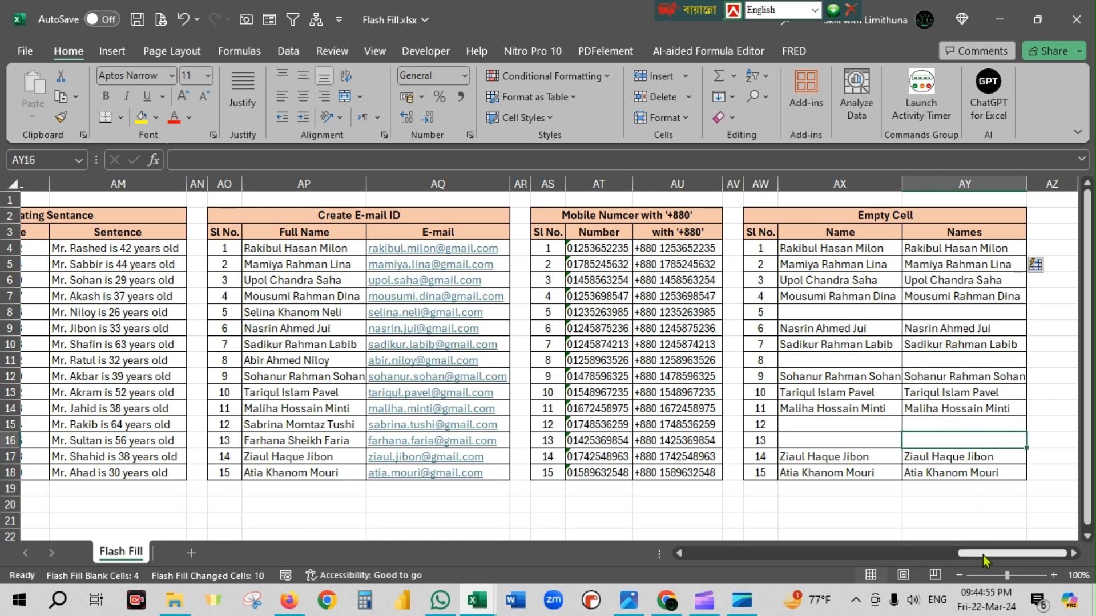
click(961, 506)
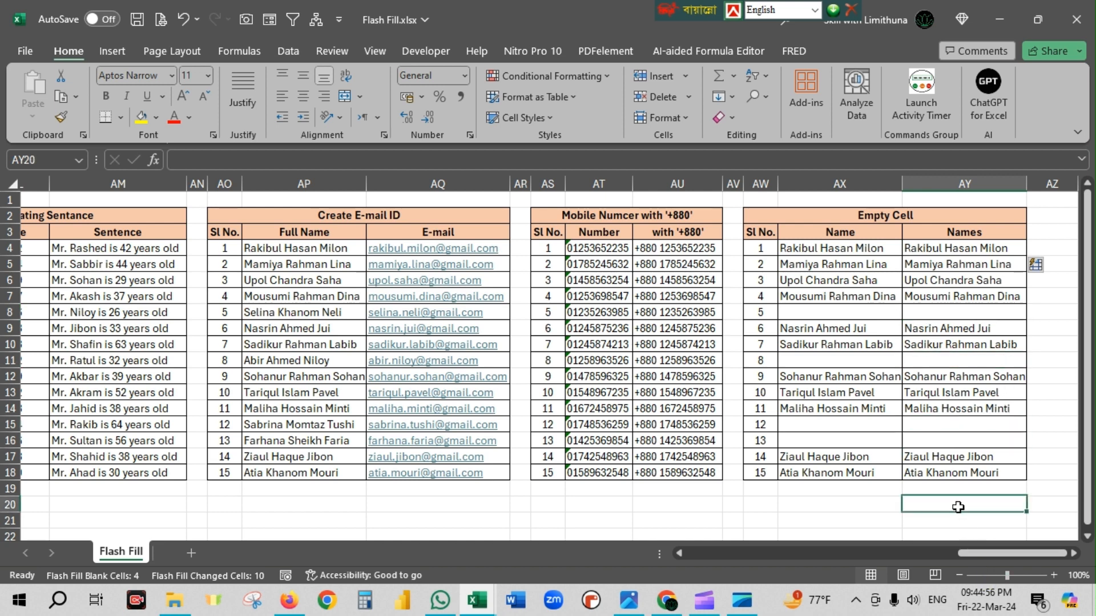
click(886, 507)
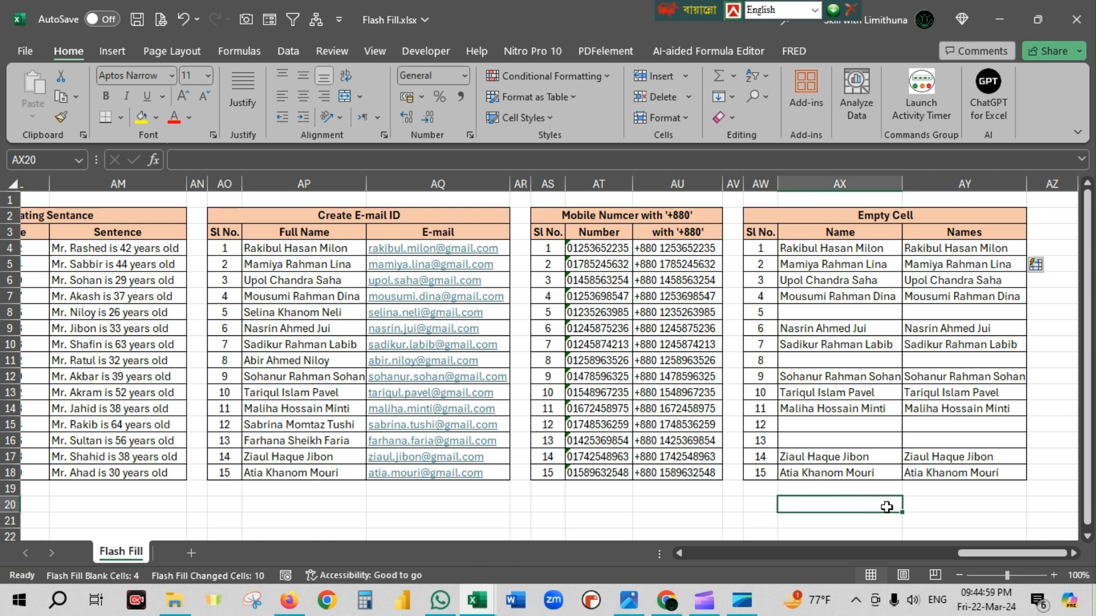